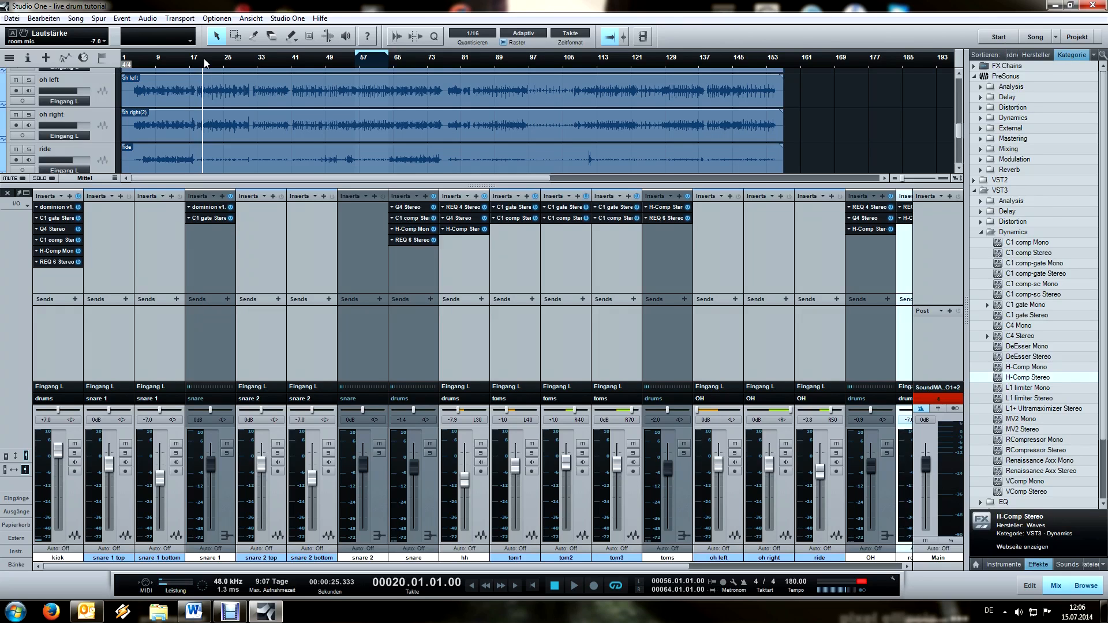
Step: Add REQ 4 Mono as a send effect on the kick channel and place its new effect channel directly beside the kick
{"action": "scroll", "coordinate": [204, 62], "scroll_direction": "up", "scroll_amount": 1}
{"action": "scroll", "coordinate": [205, 61], "scroll_direction": "up", "scroll_amount": 3}
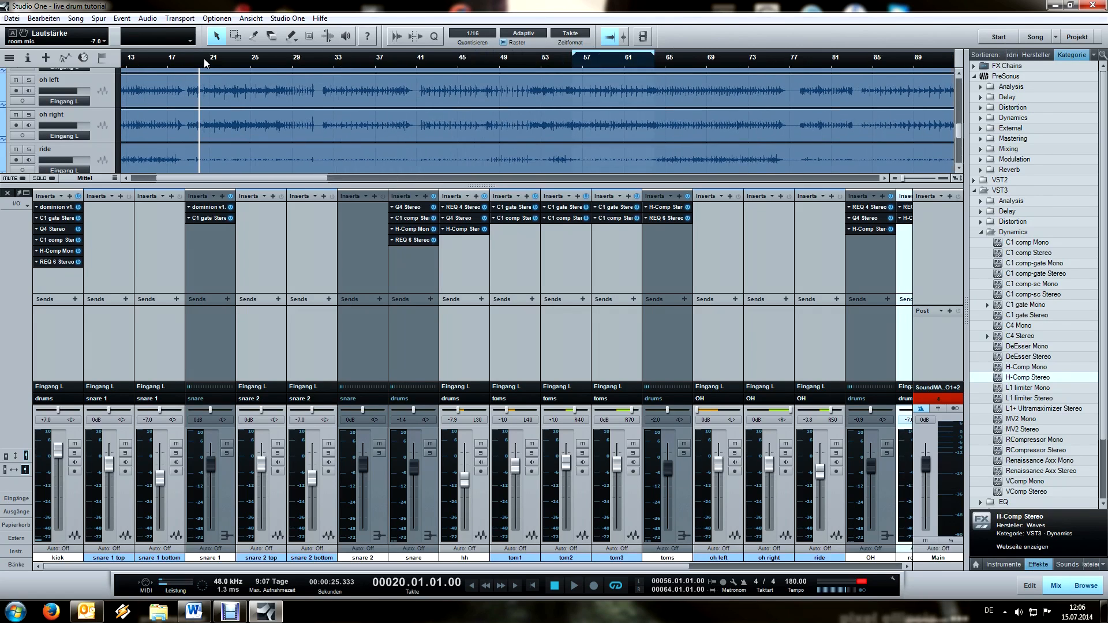
{"action": "scroll", "coordinate": [204, 61], "scroll_direction": "up", "scroll_amount": 2}
{"action": "scroll", "coordinate": [235, 114], "scroll_direction": "up", "scroll_amount": 8}
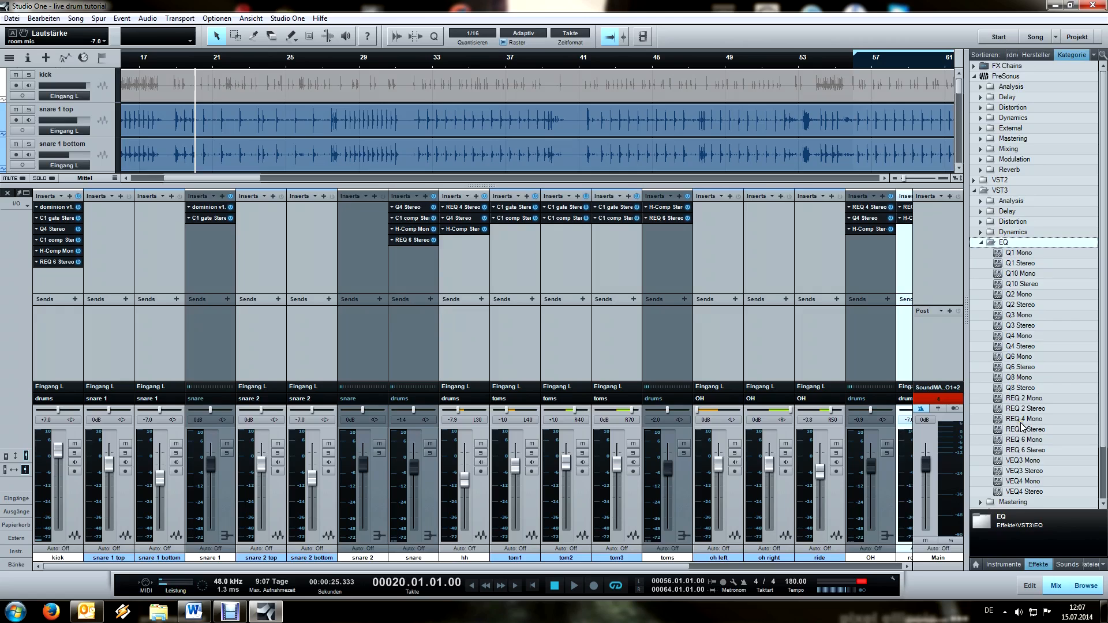
{"action": "left_click_drag", "start_coordinate": [1021, 420], "coordinate": [48, 342]}
{"action": "left_click_drag", "start_coordinate": [473, 568], "coordinate": [541, 566]}
{"action": "left_click_drag", "start_coordinate": [872, 529], "coordinate": [95, 501]}
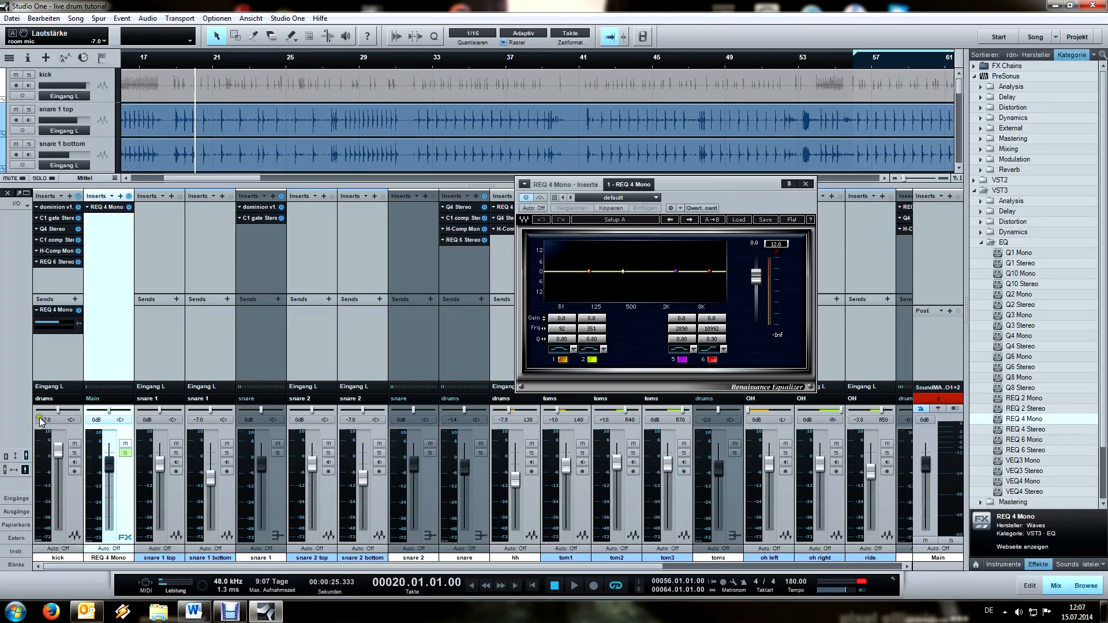
Step: Name the effect channel "kick hi comp" and switch the kick's send to it to pre-fader at +0.2 dB
{"action": "left_click", "coordinate": [74, 324]}
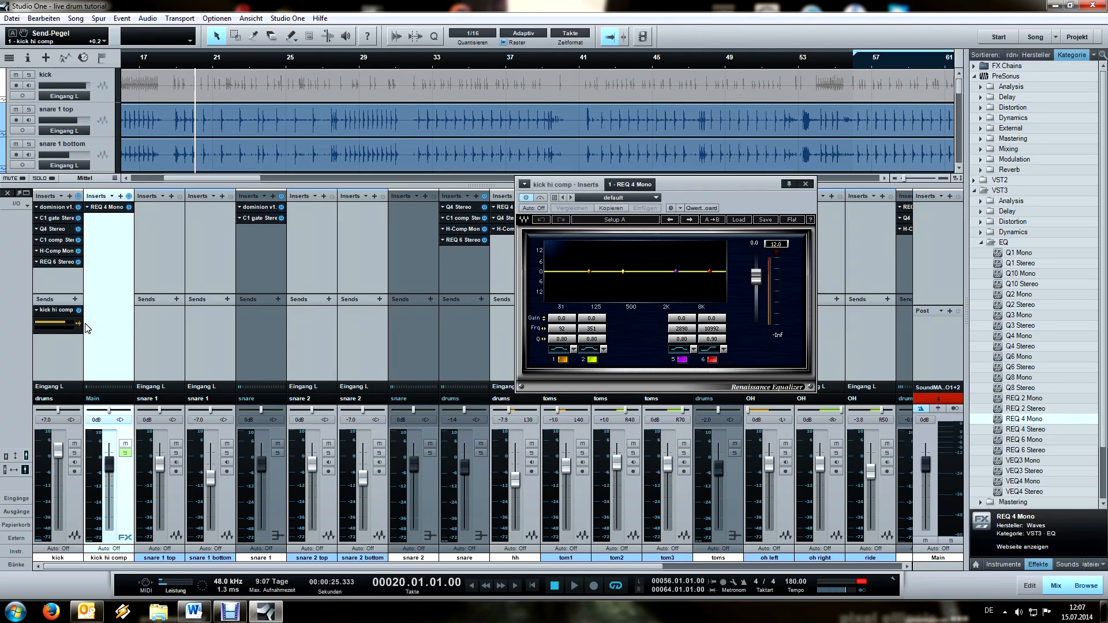
{"action": "left_click", "coordinate": [71, 507]}
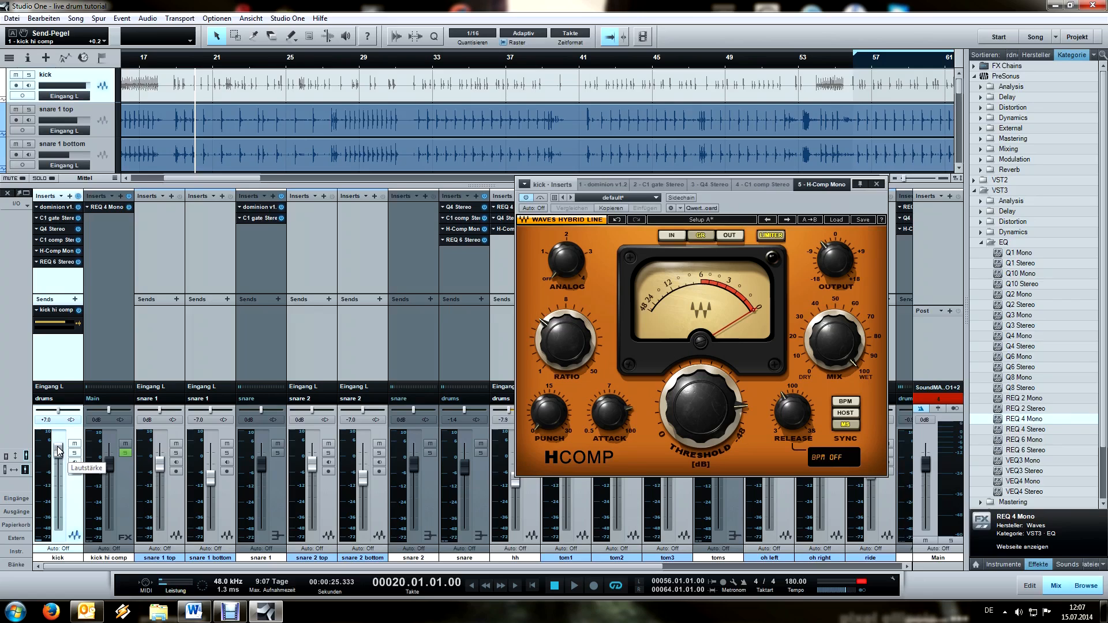
{"action": "left_click", "coordinate": [122, 481]}
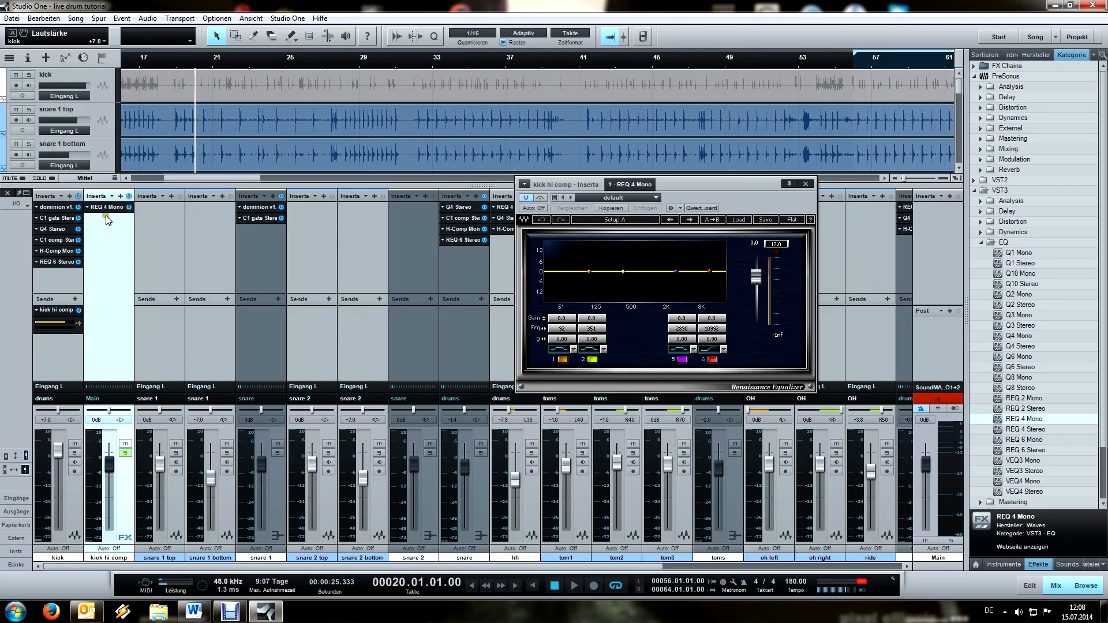
Step: Solo the kick hi comp channel and make REQ 4 Mono's band 1 a high-pass filter at 5023 Hz, checking it in playback
{"action": "left_click", "coordinate": [126, 453]}
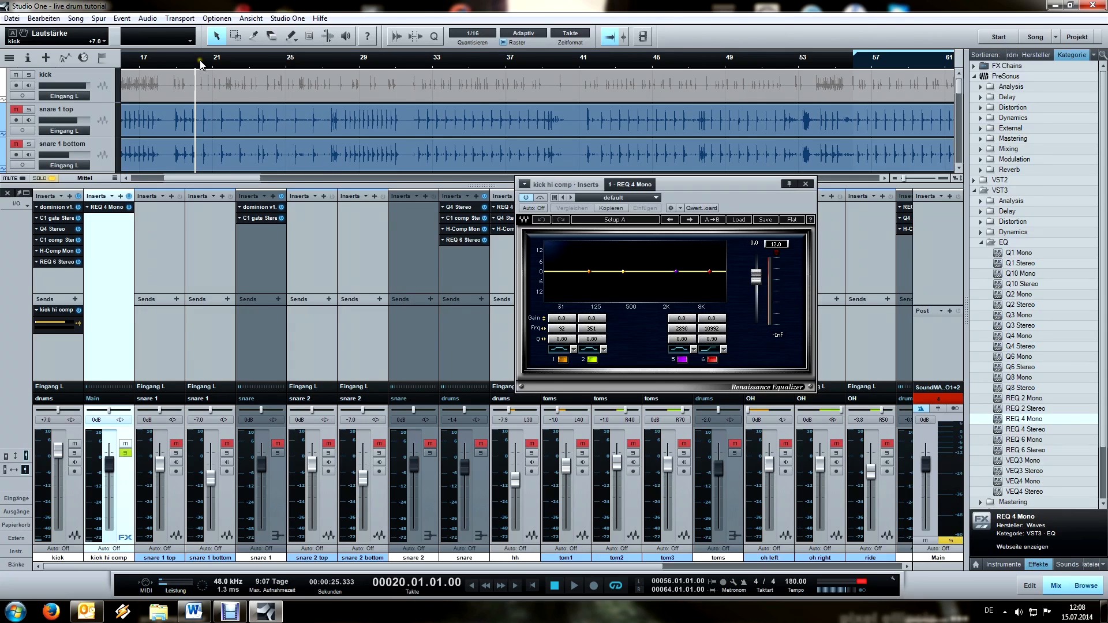
{"action": "key", "text": "space"}
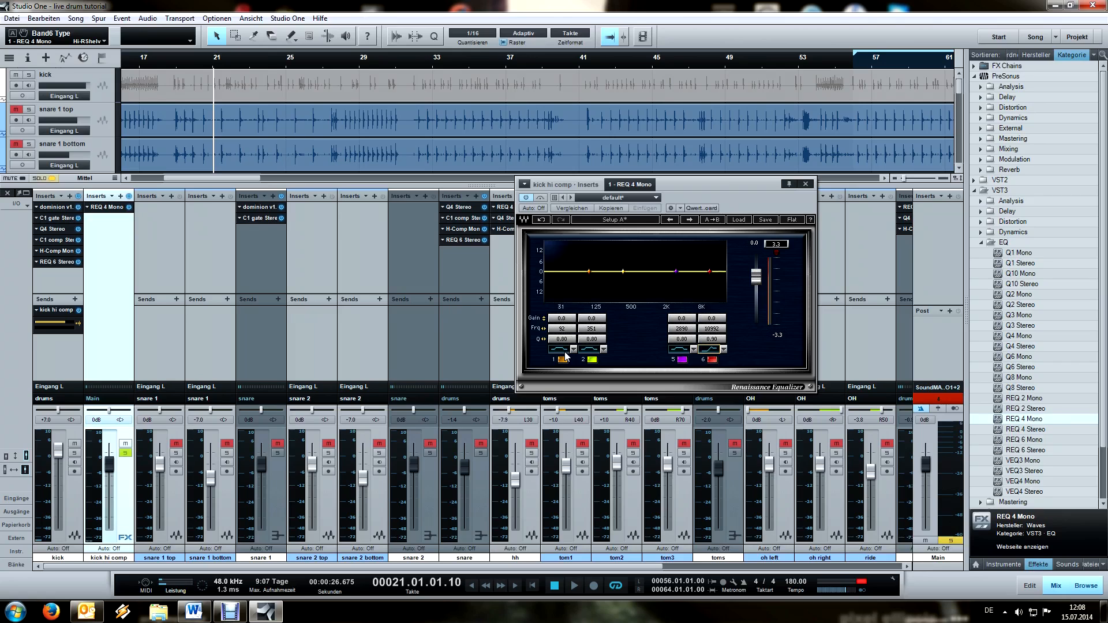
{"action": "left_click", "coordinate": [564, 351]}
{"action": "left_click_drag", "start_coordinate": [561, 329], "coordinate": [643, 330]}
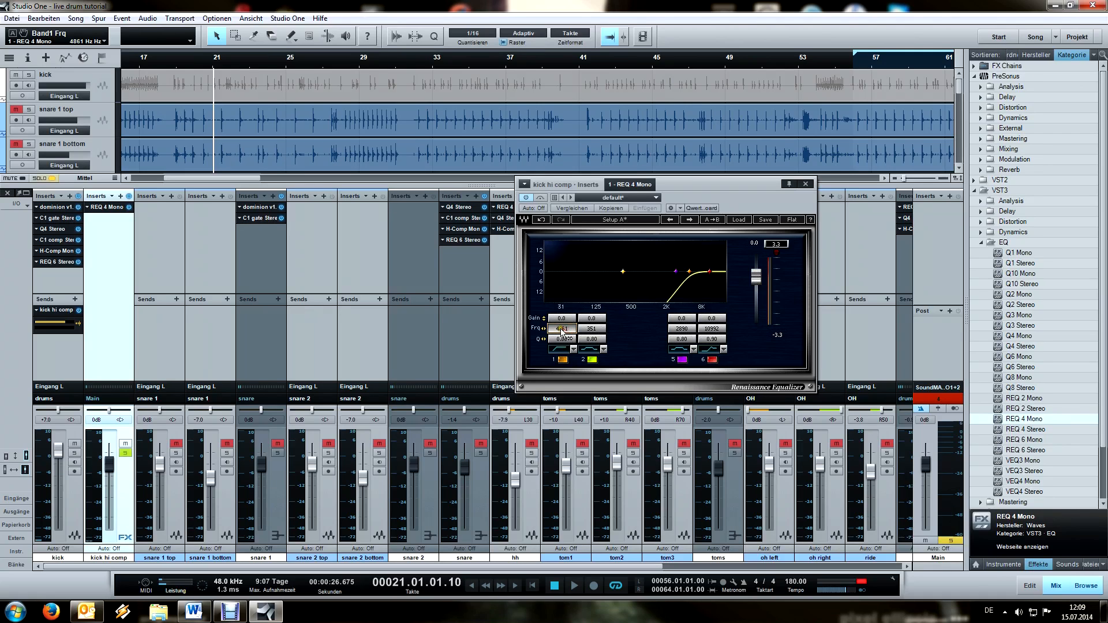
{"action": "left_click_drag", "start_coordinate": [564, 328], "coordinate": [565, 329]}
{"action": "key", "text": "space"}
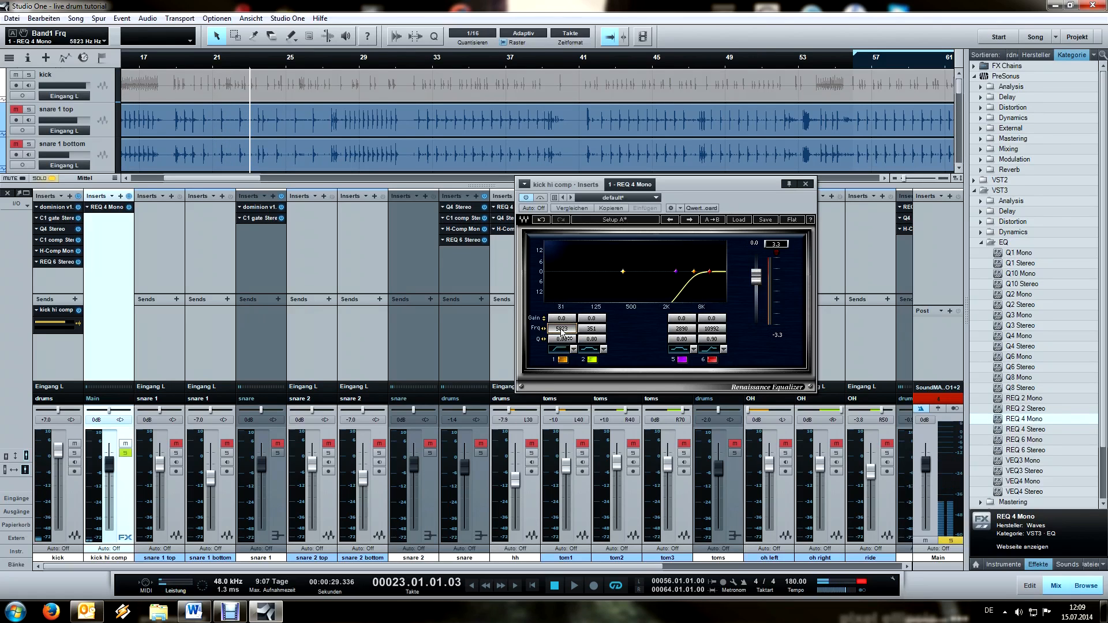
Step: Boost EQ band 6 by 13.0 dB at 5076 Hz with Q 0.71, and set band 1's high-pass to 469 Hz with Q 1.06
{"action": "left_click_drag", "start_coordinate": [561, 331], "coordinate": [479, 323]}
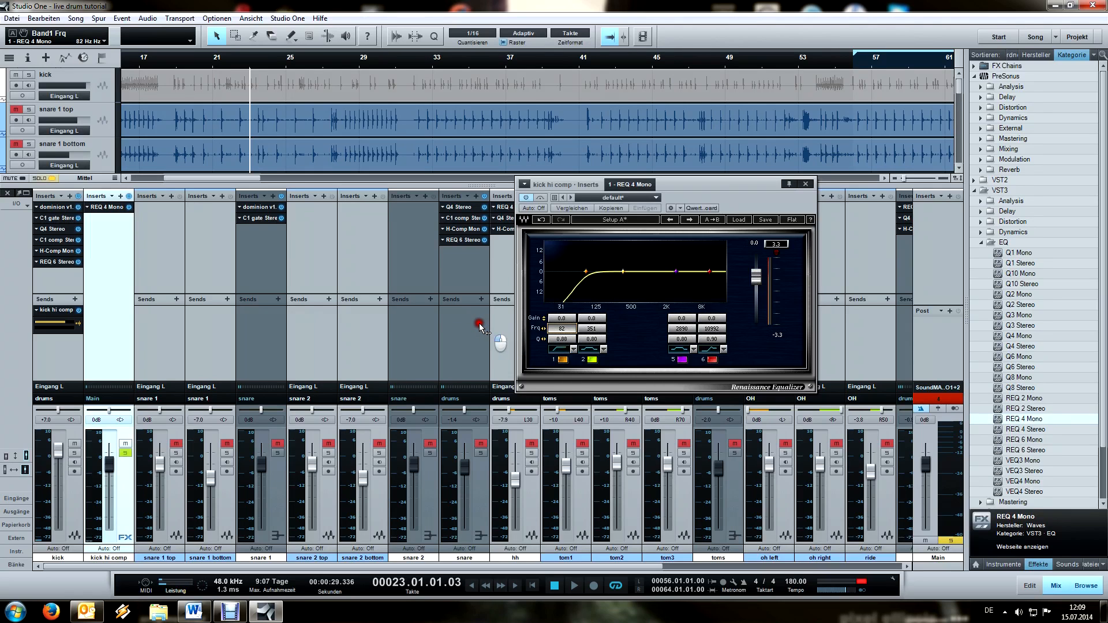
{"action": "left_click_drag", "start_coordinate": [717, 339], "coordinate": [635, 324]}
{"action": "left_click_drag", "start_coordinate": [716, 319], "coordinate": [709, 288]}
{"action": "left_click", "coordinate": [562, 359]}
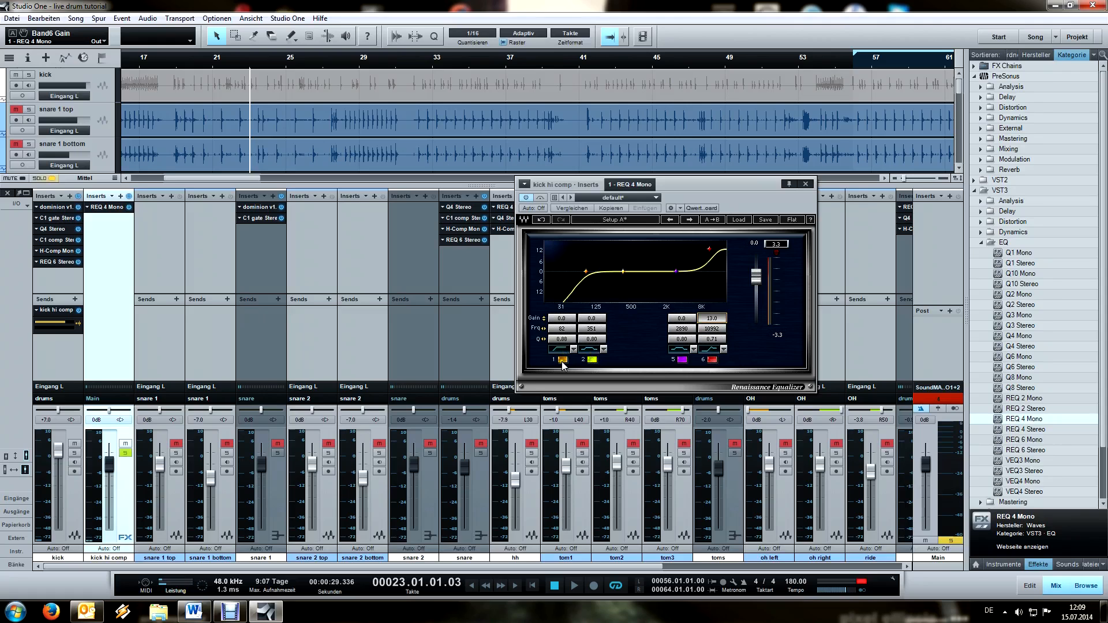
{"action": "left_click_drag", "start_coordinate": [700, 330], "coordinate": [708, 334]}
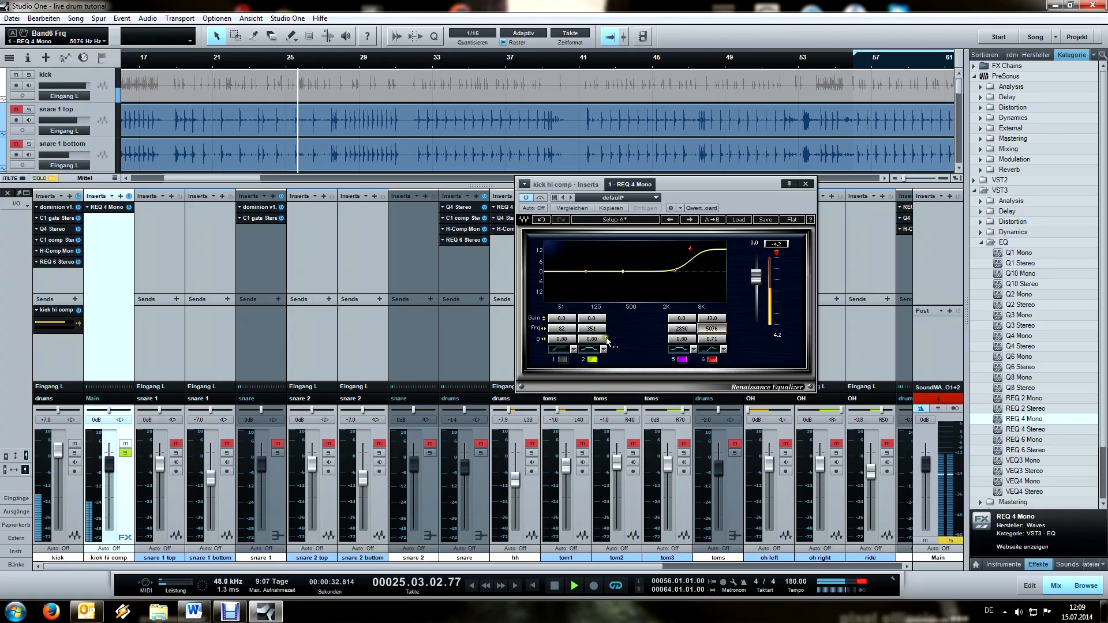
{"action": "left_click", "coordinate": [559, 360]}
{"action": "mouse_move", "coordinate": [561, 328]}
{"action": "left_mouse_down"}
{"action": "mouse_move", "coordinate": [594, 327]}
{"action": "mouse_move", "coordinate": [575, 341]}
{"action": "left_mouse_up"}
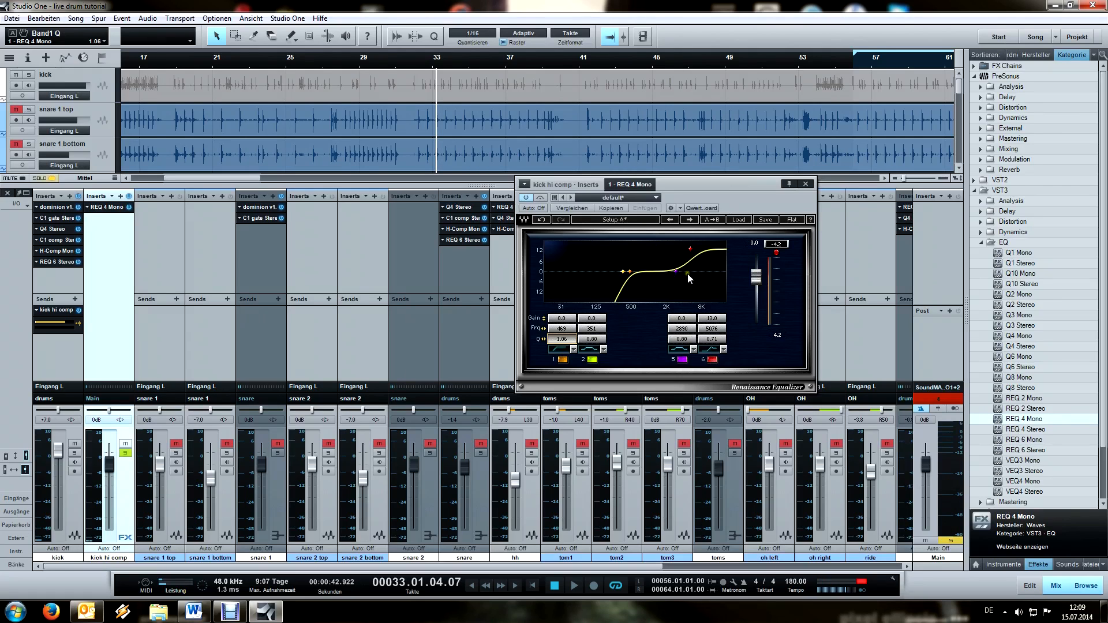
Step: Insert RCompressor Mono after the EQ on the kick hi comp channel with threshold -24.1, ratio 7.74 and release 32.3
{"action": "left_click", "coordinate": [984, 243]}
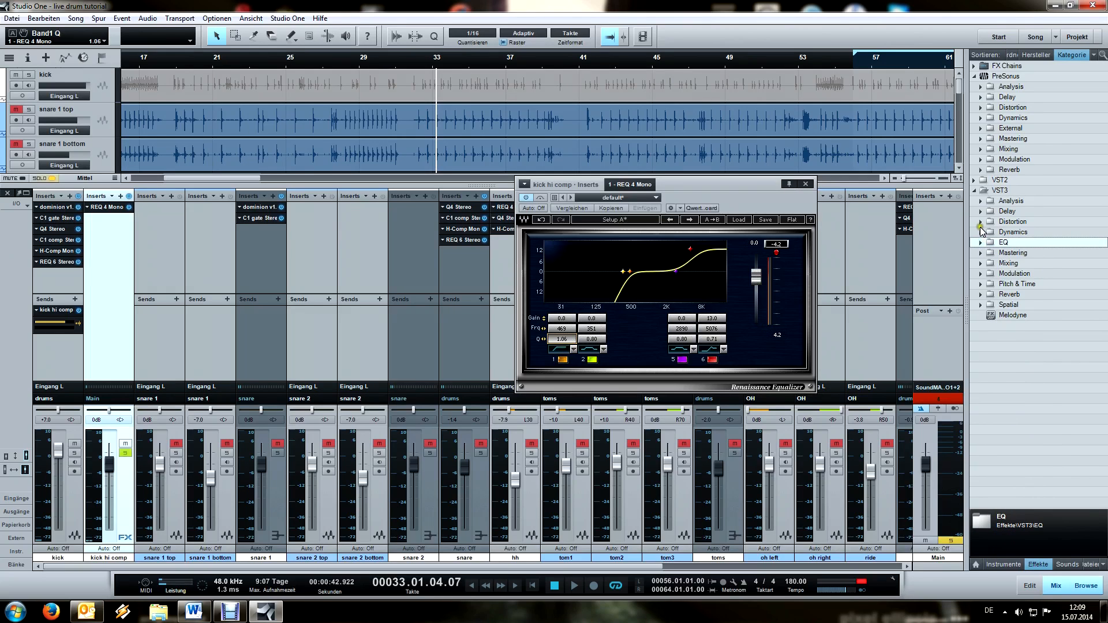
{"action": "left_click", "coordinate": [980, 232]}
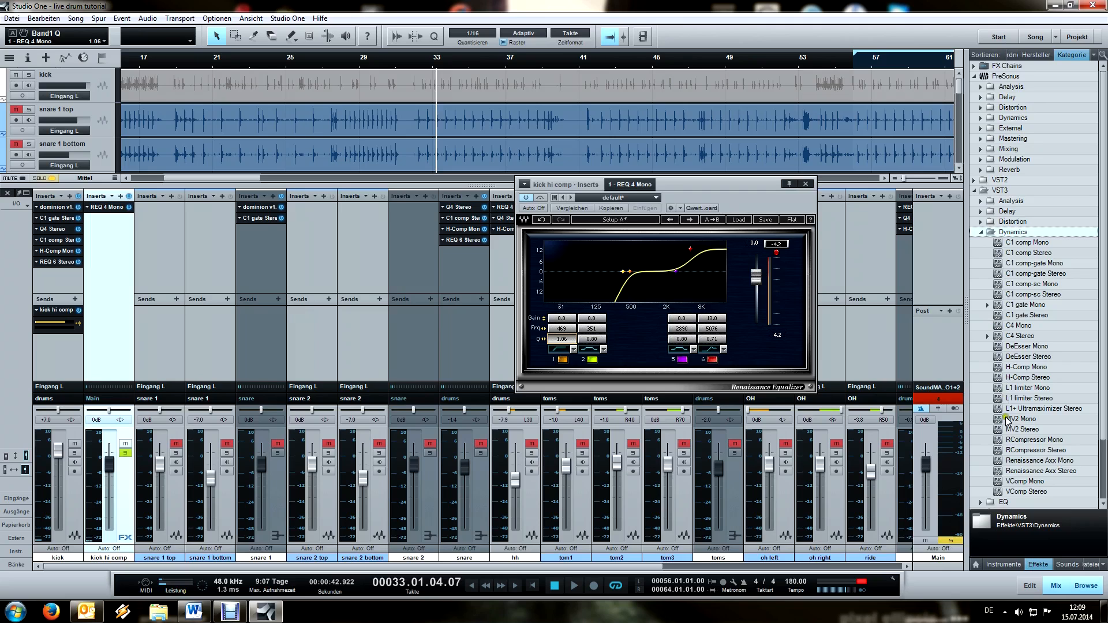
{"action": "left_click", "coordinate": [1014, 440]}
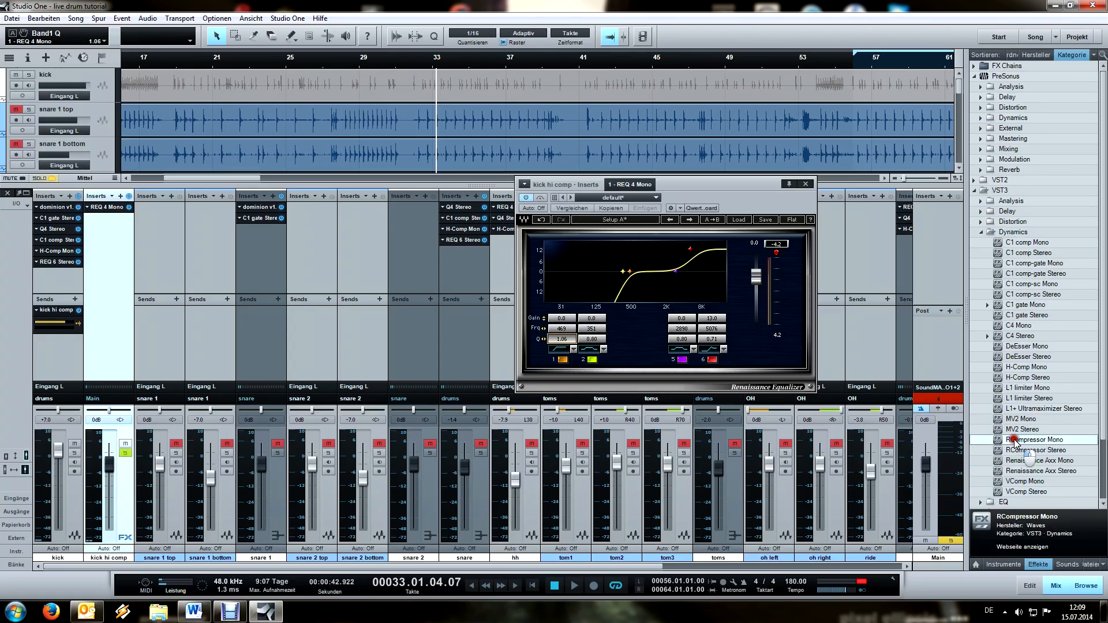
{"action": "left_click_drag", "start_coordinate": [1015, 440], "coordinate": [110, 242]}
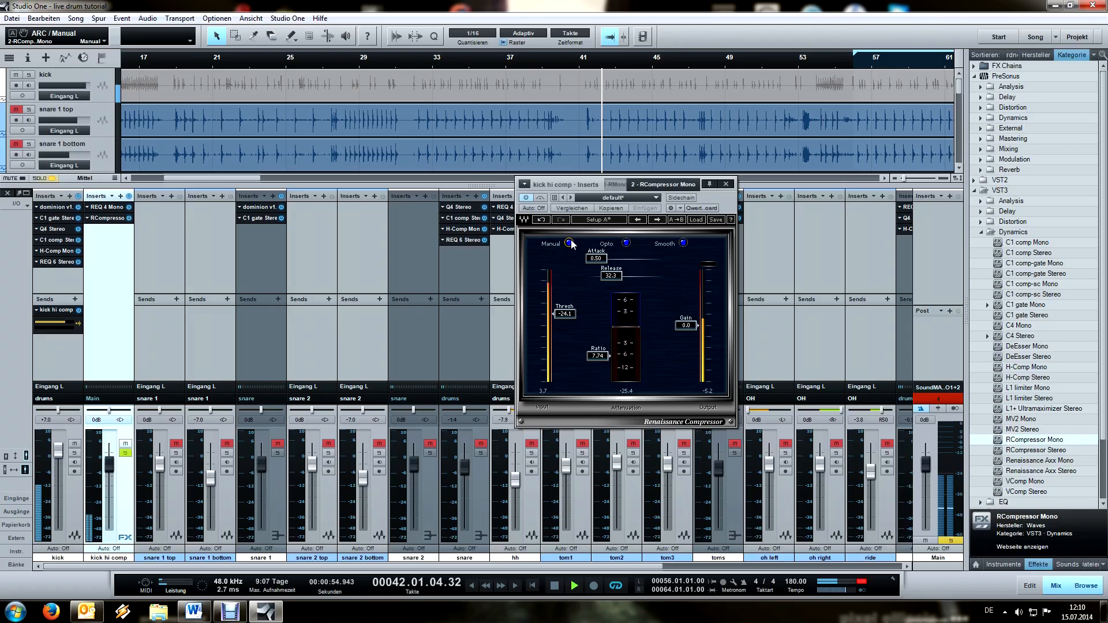
Step: Switch the RCompressor's release mode to ARC and set its attack to 2.50 ms while playing from bar 18
{"action": "left_click", "coordinate": [570, 243]}
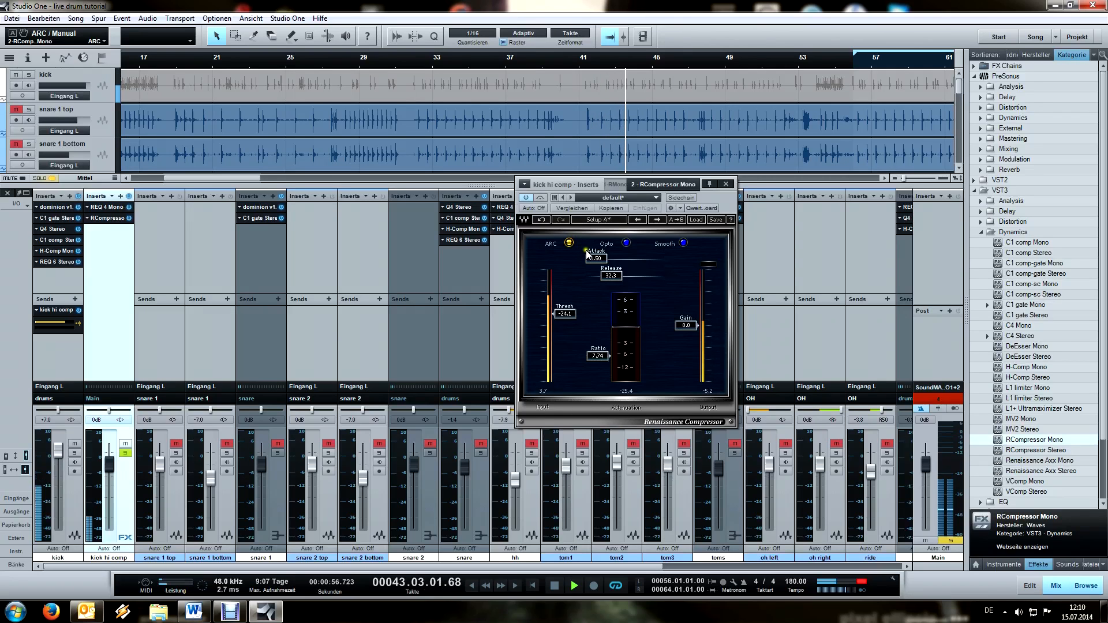
{"action": "left_click", "coordinate": [600, 259]}
{"action": "left_click_drag", "start_coordinate": [607, 261], "coordinate": [663, 257]}
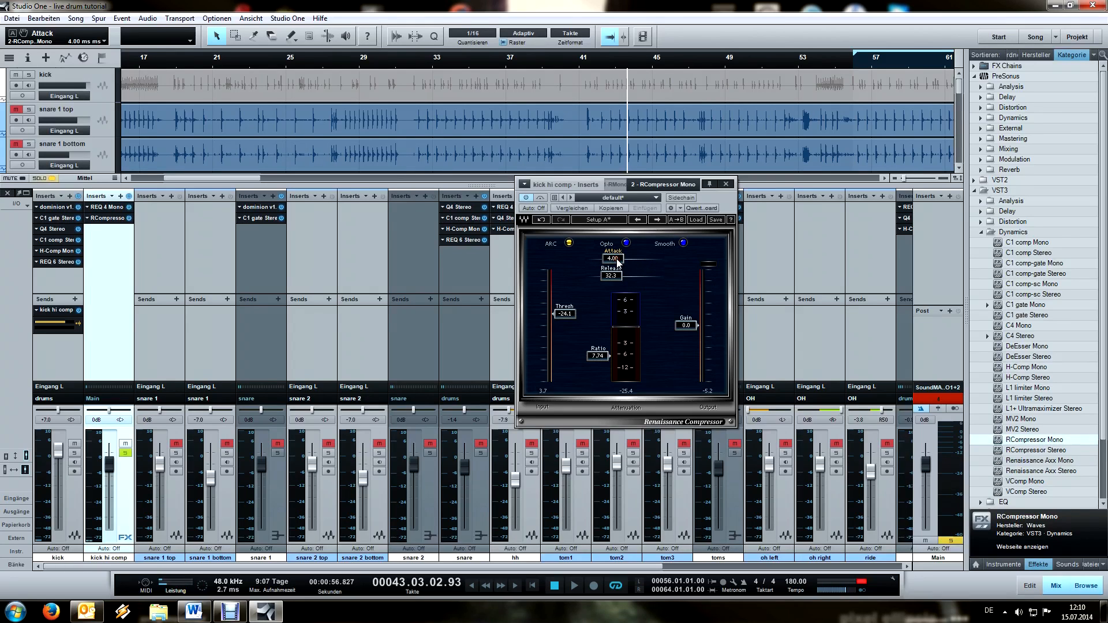
{"action": "left_click", "coordinate": [174, 60]}
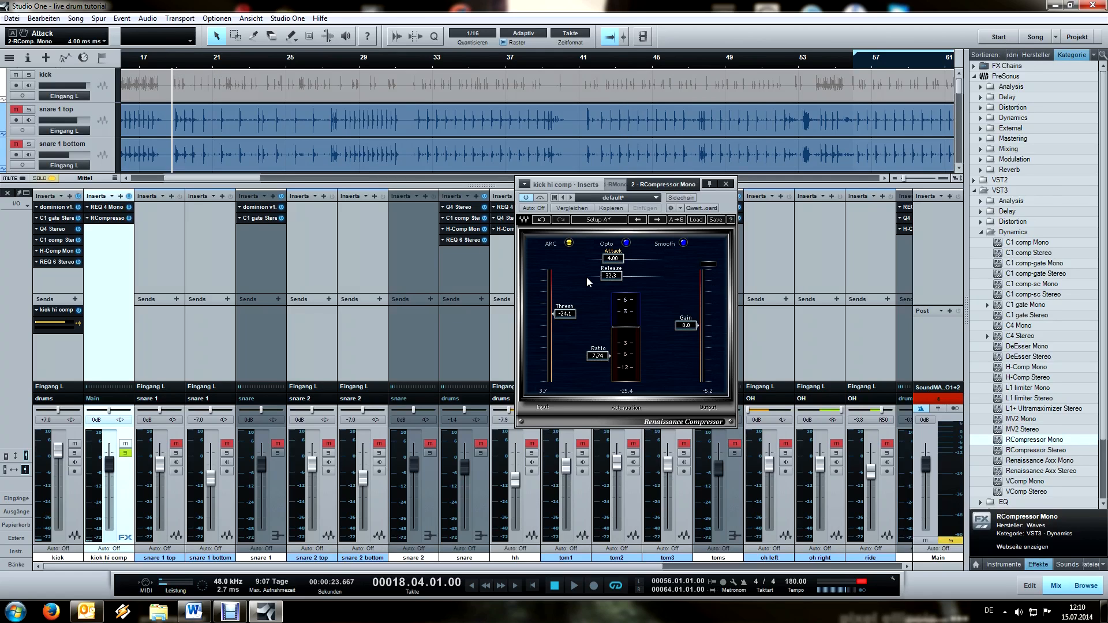
{"action": "left_click", "coordinate": [618, 260]}
{"action": "key", "text": "space"}
{"action": "mouse_move", "coordinate": [618, 261]}
{"action": "left_mouse_down"}
{"action": "mouse_move", "coordinate": [591, 258]}
{"action": "mouse_move", "coordinate": [601, 258]}
{"action": "left_mouse_up"}
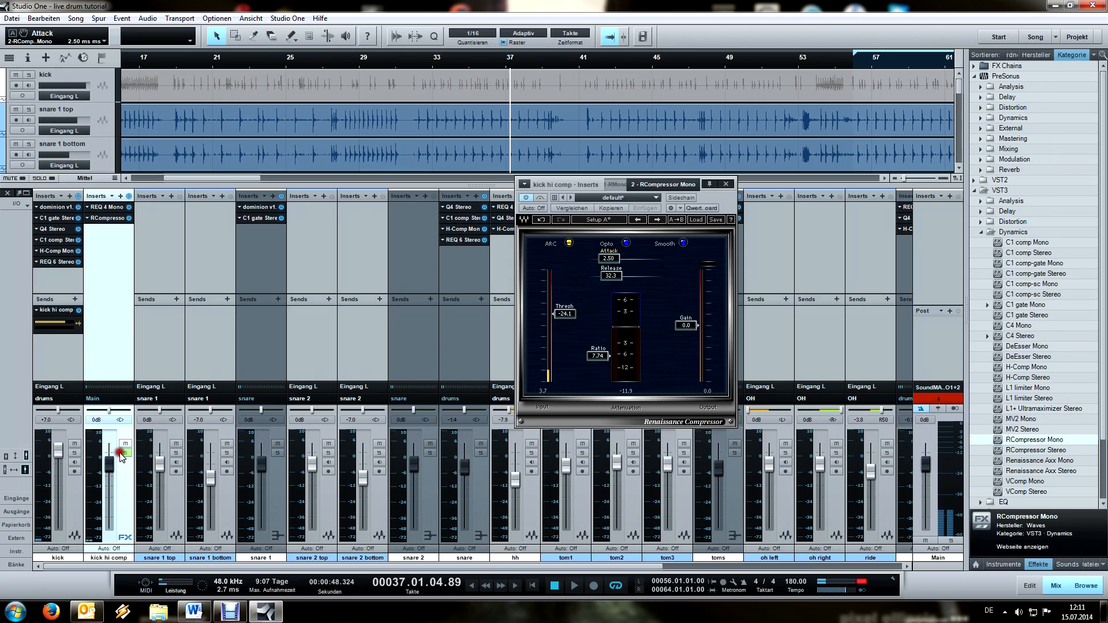
Step: Unsolo kick hi comp, pull its fader fully down and blend it into the playing mix up to -0.6 dB
{"action": "left_click_drag", "start_coordinate": [109, 461], "coordinate": [109, 526]}
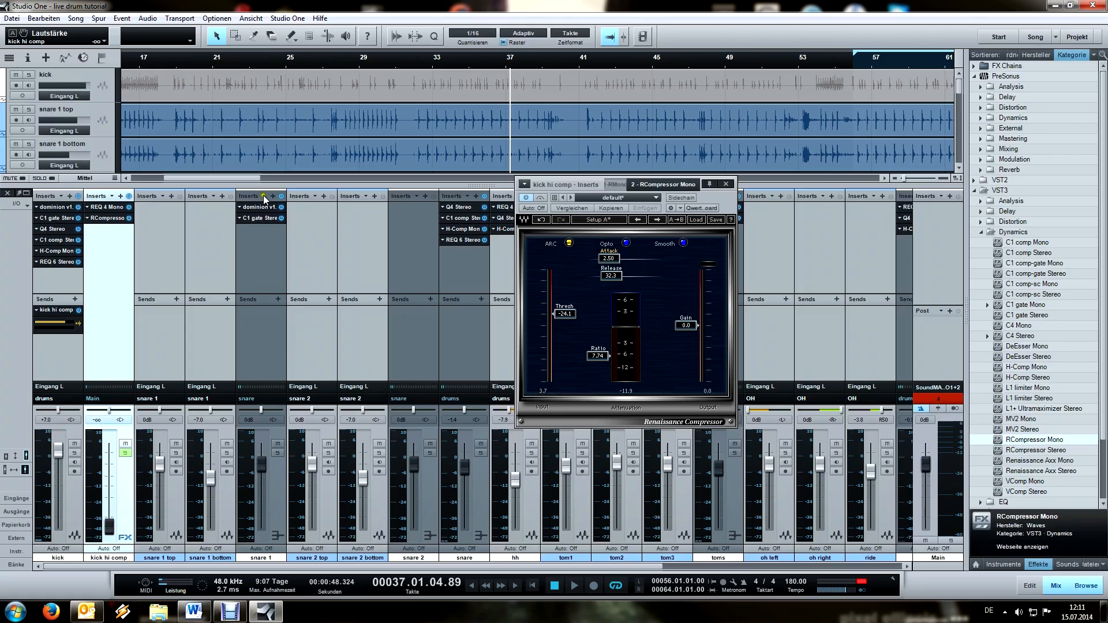
{"action": "left_click", "coordinate": [172, 57]}
{"action": "key", "text": "space"}
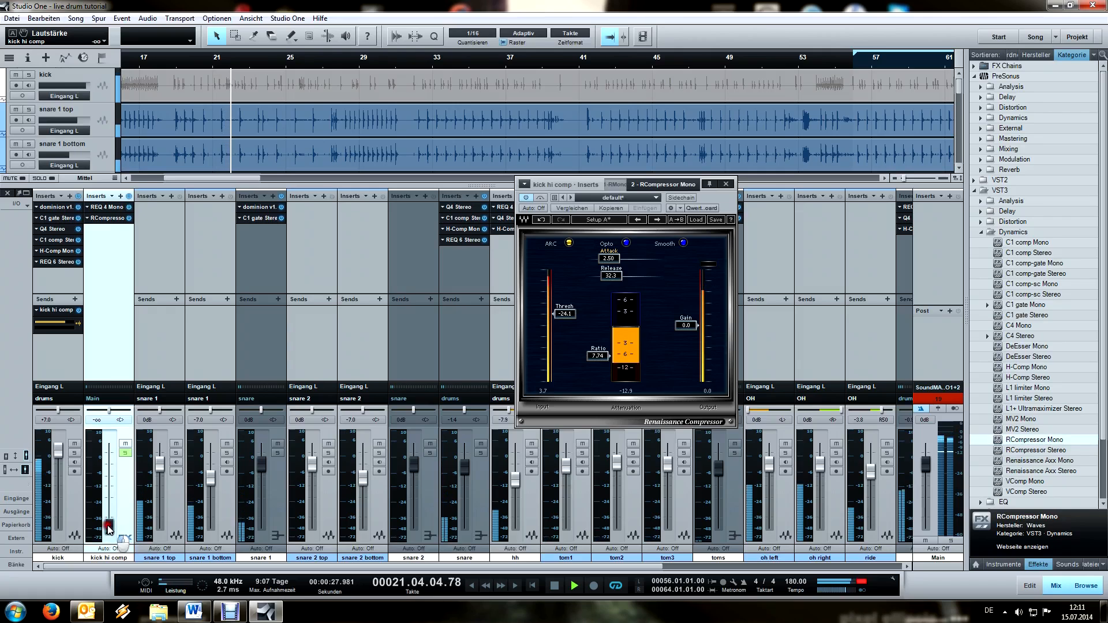
{"action": "left_click_drag", "start_coordinate": [108, 525], "coordinate": [108, 465]}
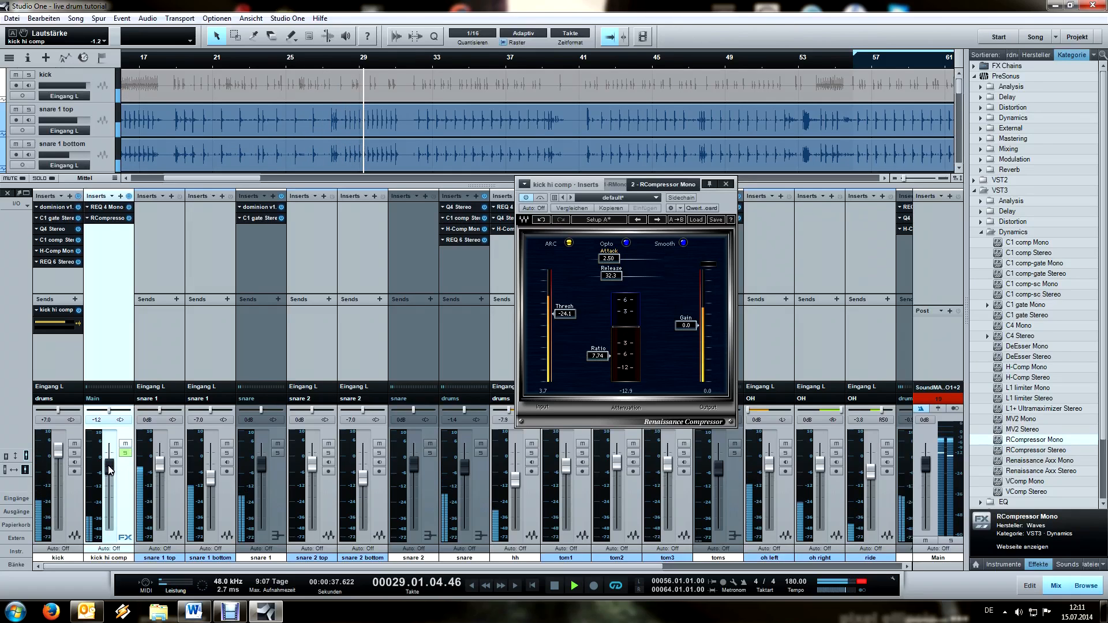
{"action": "left_click", "coordinate": [109, 465]}
{"action": "left_click_drag", "start_coordinate": [108, 465], "coordinate": [109, 469]}
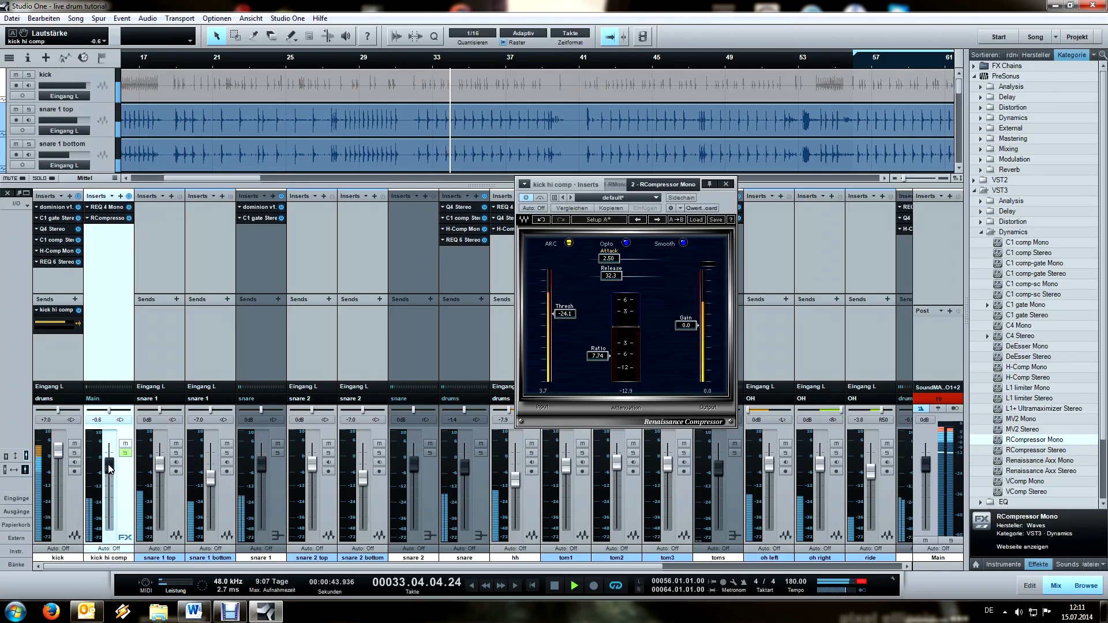
Step: Set the loop range from 31.04.01 to 39.04.01 and compare the drum mix with kick hi comp muted and unmuted
{"action": "scroll", "coordinate": [626, 59], "scroll_direction": "up", "scroll_amount": 2}
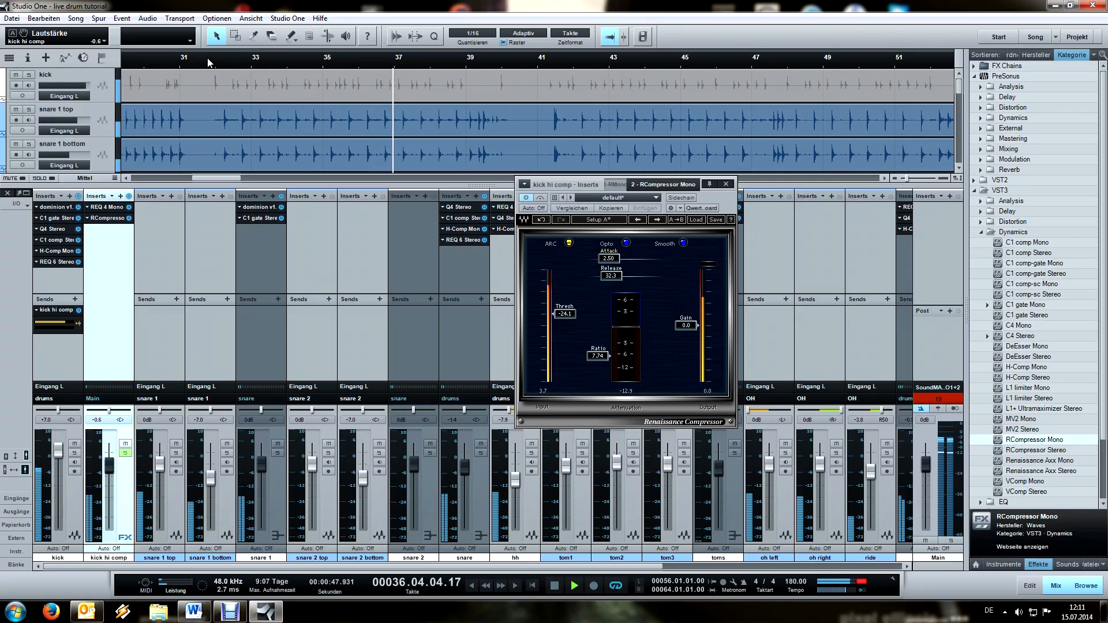
{"action": "left_click_drag", "start_coordinate": [207, 57], "coordinate": [492, 56]}
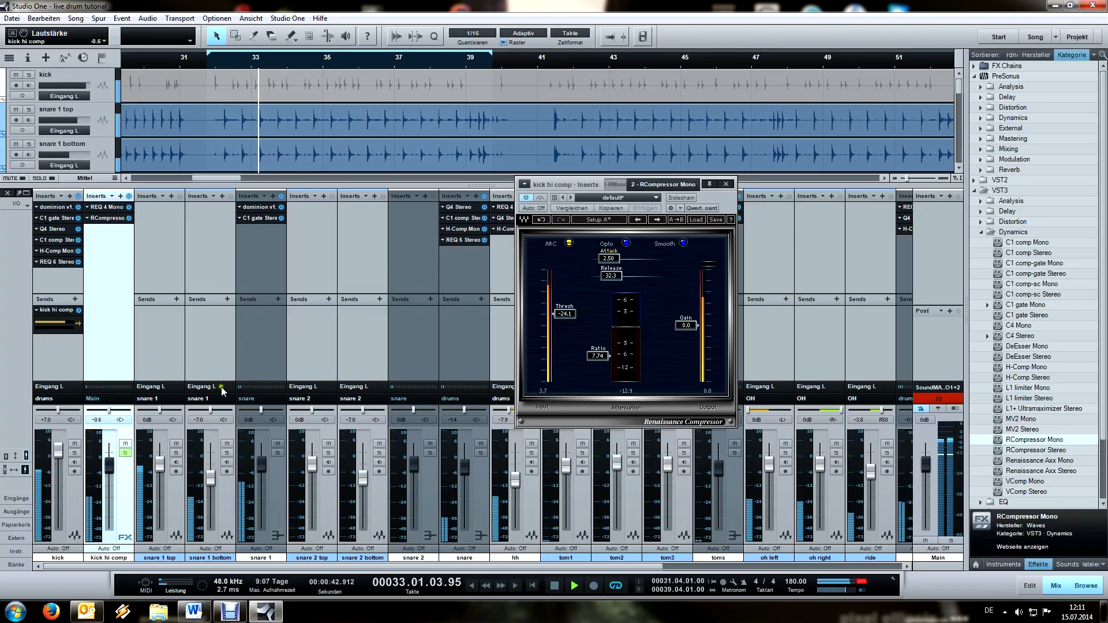
{"action": "left_click", "coordinate": [125, 443]}
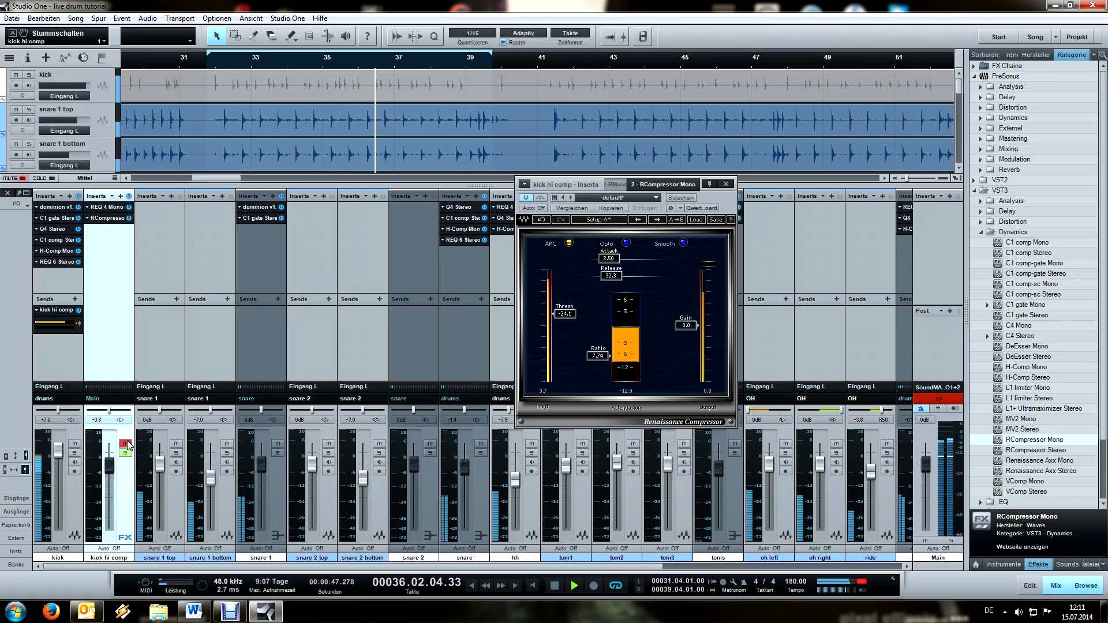
{"action": "left_click", "coordinate": [126, 443]}
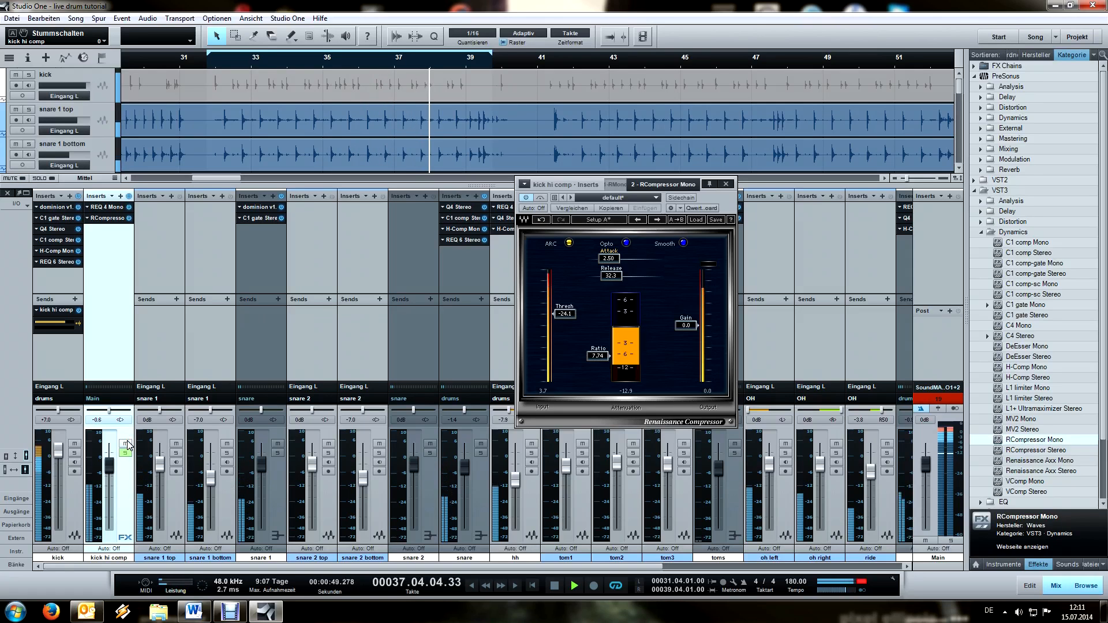
{"action": "left_click", "coordinate": [107, 464]}
{"action": "key", "text": "space"}
Step: Turn off band 6 in kick hi comp's REQ 4 Mono and, with the channel soloed in playback, set band 1's high-pass to 7076 Hz
{"action": "left_click", "coordinate": [115, 211]}
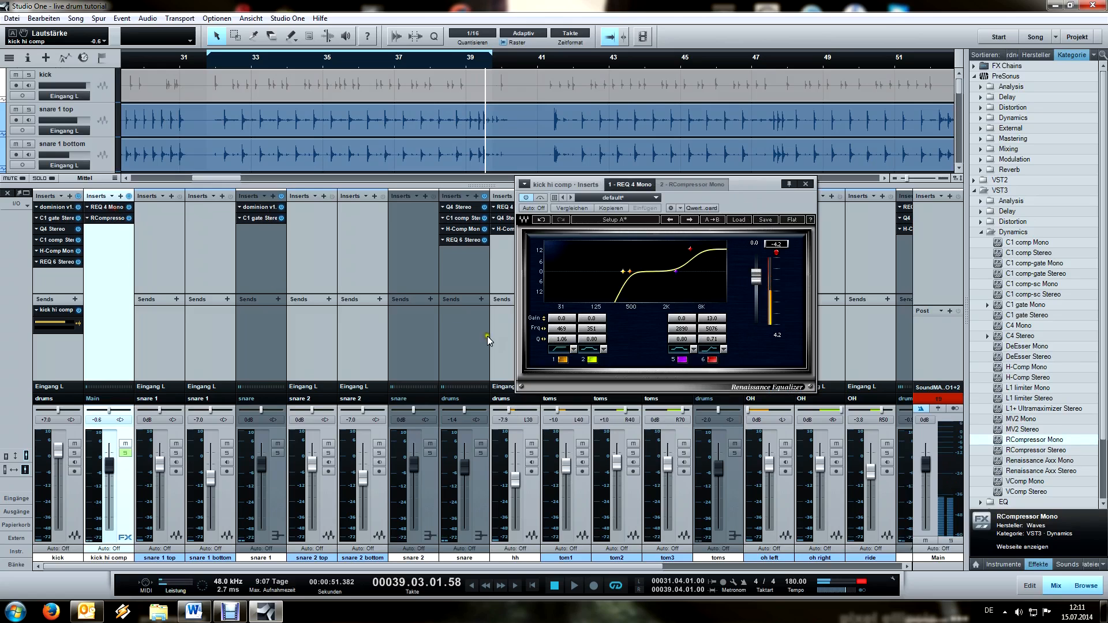
{"action": "left_click", "coordinate": [712, 359]}
{"action": "left_click_drag", "start_coordinate": [569, 333], "coordinate": [639, 334]}
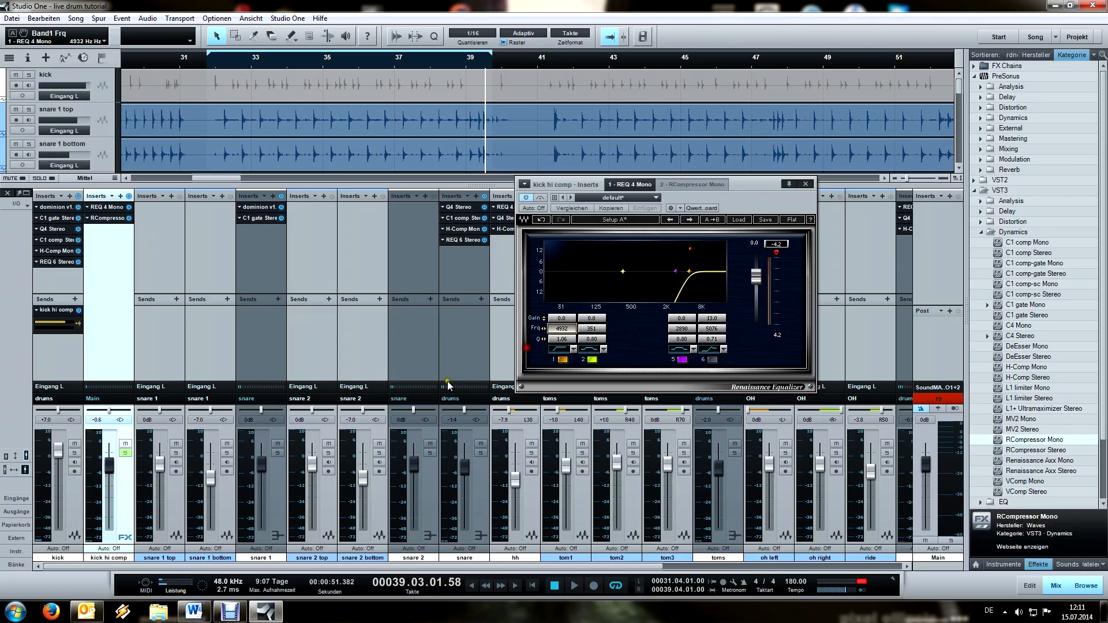
{"action": "left_click", "coordinate": [126, 453]}
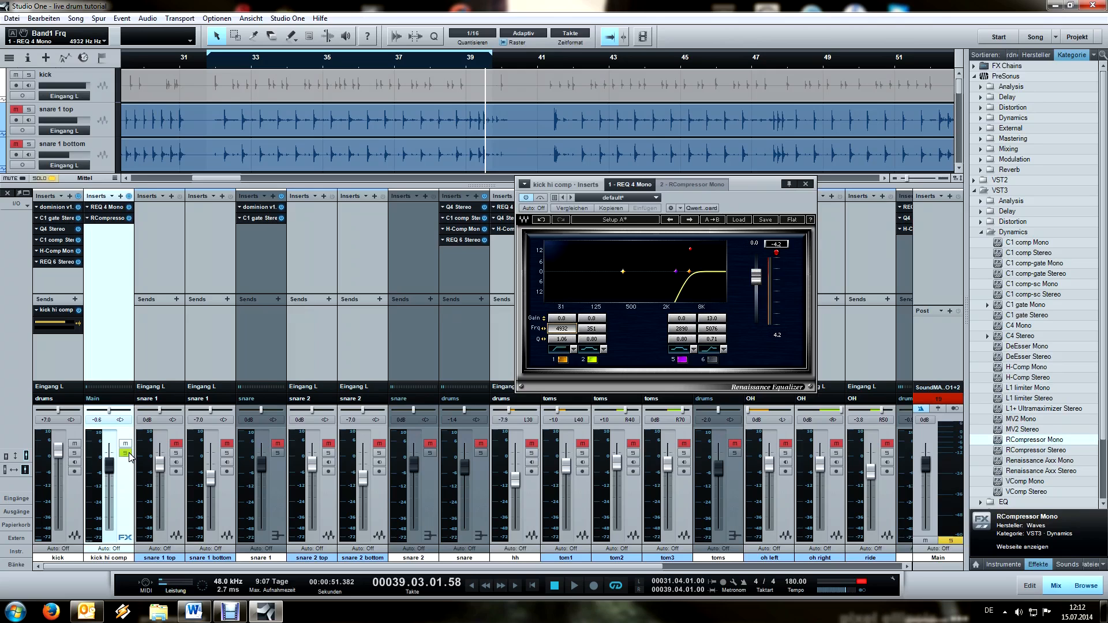
{"action": "key", "text": "space"}
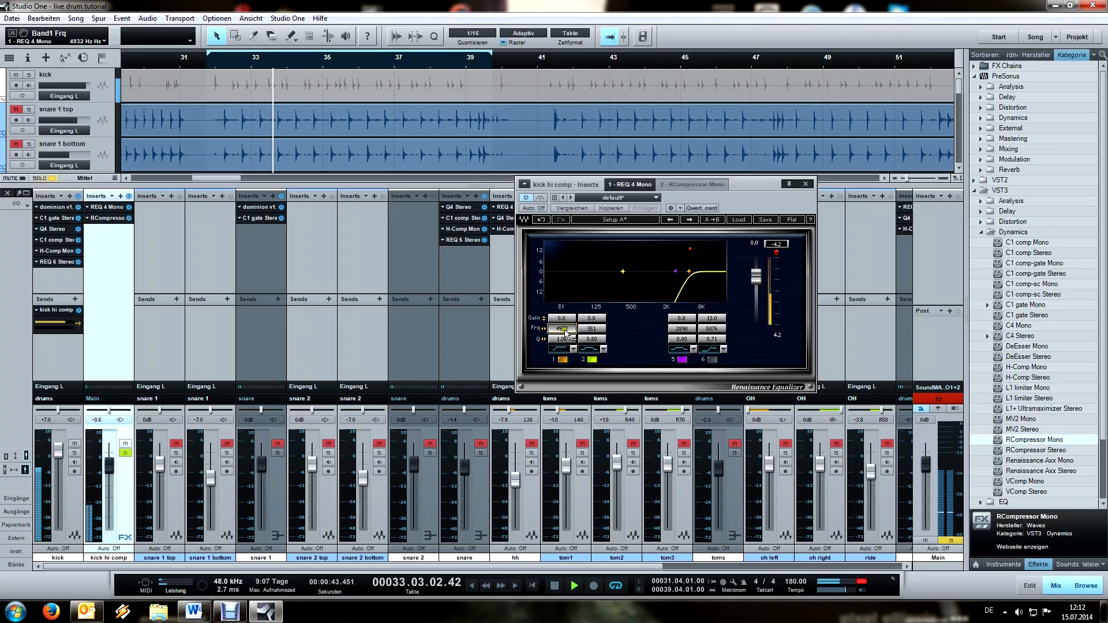
{"action": "left_click_drag", "start_coordinate": [564, 331], "coordinate": [577, 331]}
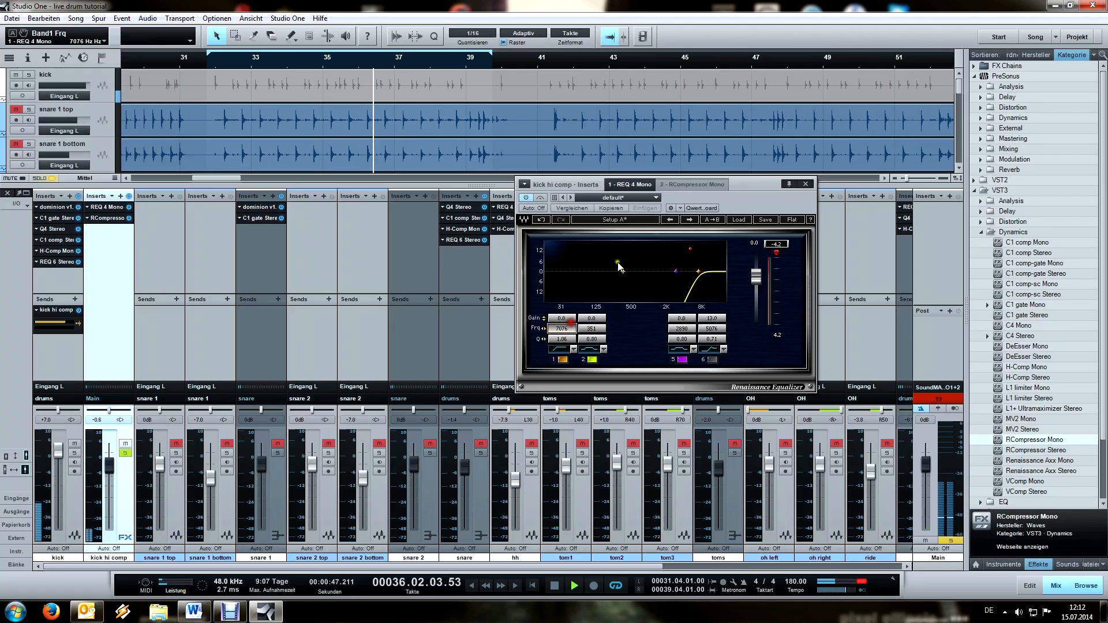
Step: Set kick hi comp's RCompressor threshold to -45.8 dB and its gain to 15.4 dB during soloed playback
{"action": "left_click", "coordinate": [690, 181]}
{"action": "left_click_drag", "start_coordinate": [563, 317], "coordinate": [565, 357]}
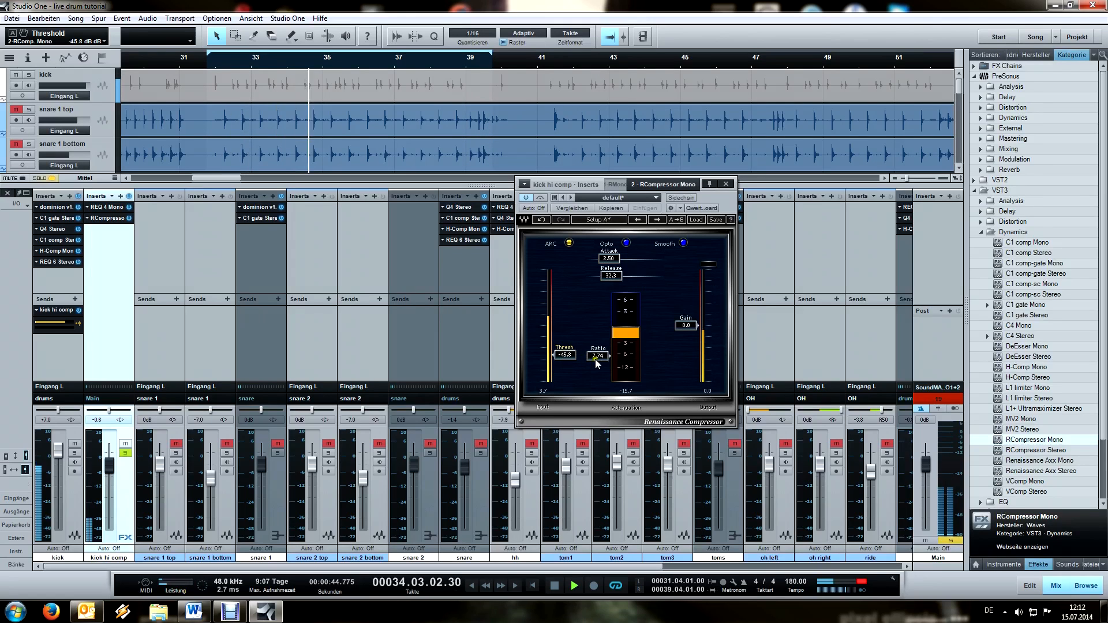
{"action": "left_click_drag", "start_coordinate": [687, 333], "coordinate": [691, 300]}
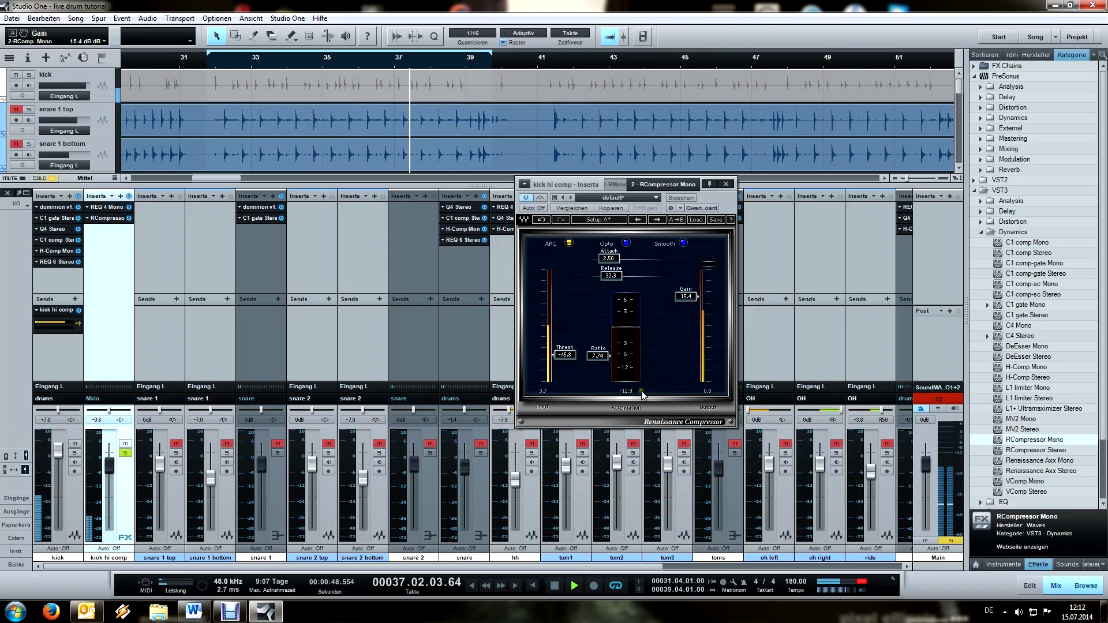
{"action": "left_click_drag", "start_coordinate": [613, 260], "coordinate": [617, 258]}
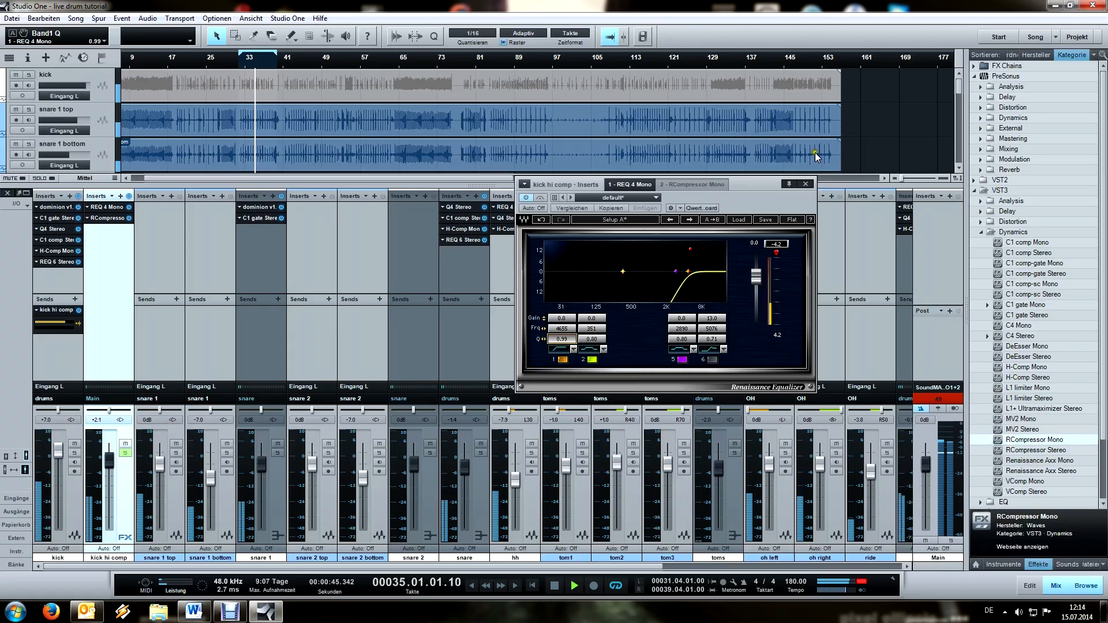
Step: Close the kick hi comp equalizer and compare the playing drum mix with the kick hi comp channel muted and unmuted
{"action": "left_click", "coordinate": [806, 184]}
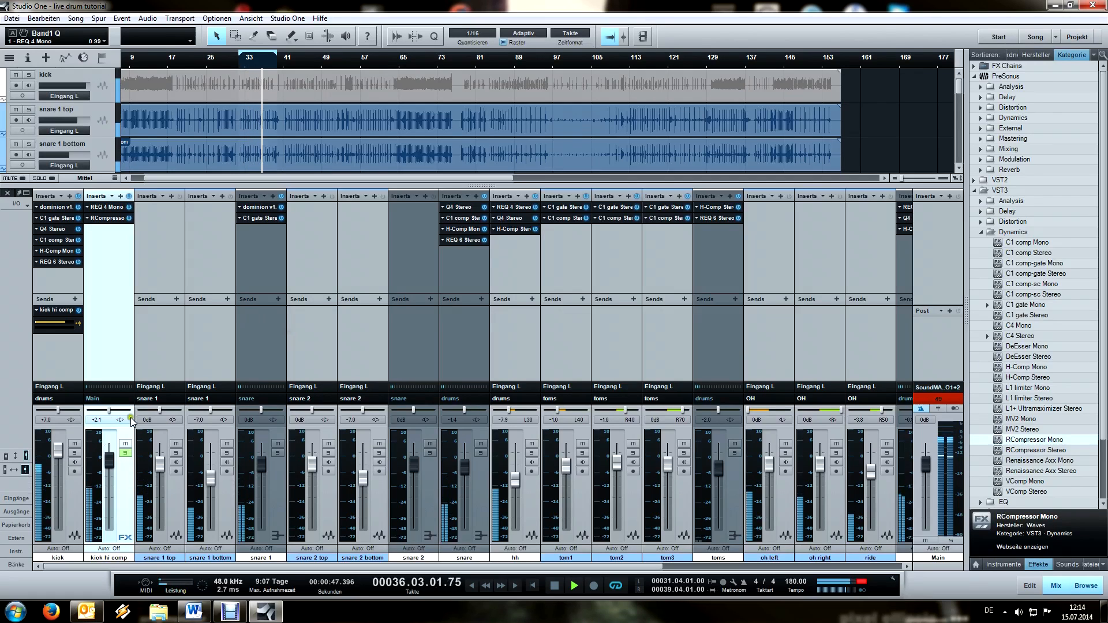
{"action": "left_click", "coordinate": [123, 443]}
{"action": "left_click", "coordinate": [124, 444]}
{"action": "left_click", "coordinate": [125, 453]}
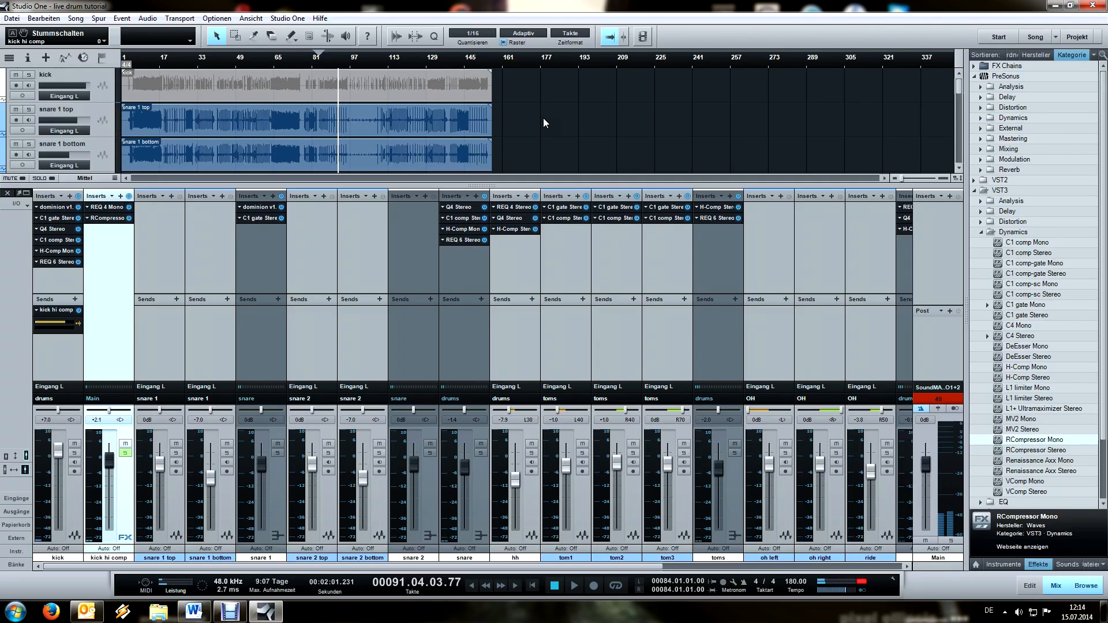
{"action": "left_click", "coordinate": [140, 56]}
{"action": "scroll", "coordinate": [125, 62], "scroll_direction": "up", "scroll_amount": 1}
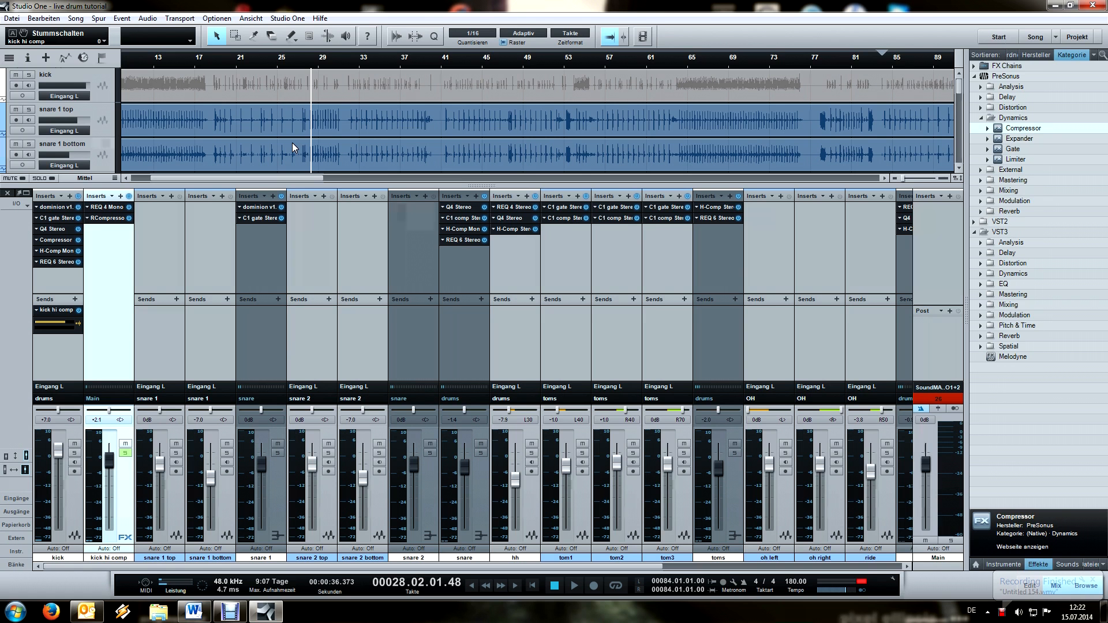
Step: Open the kick channel's Compressor insert and review its threshold curve, knee and attack settings
{"action": "left_click", "coordinate": [61, 240]}
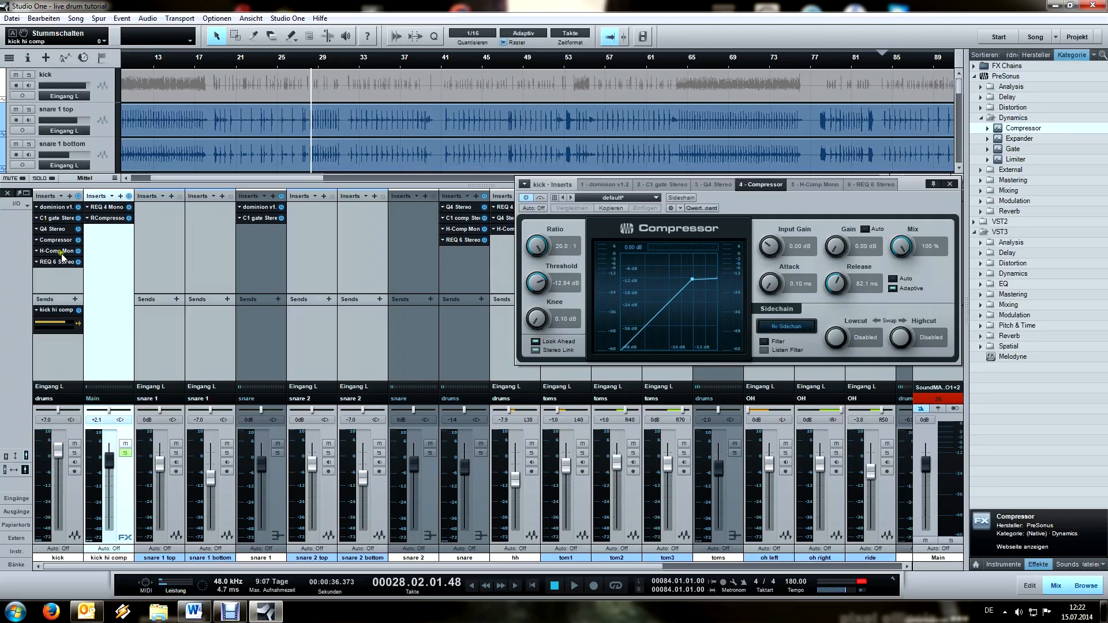
{"action": "left_click_drag", "start_coordinate": [809, 205], "coordinate": [759, 185]}
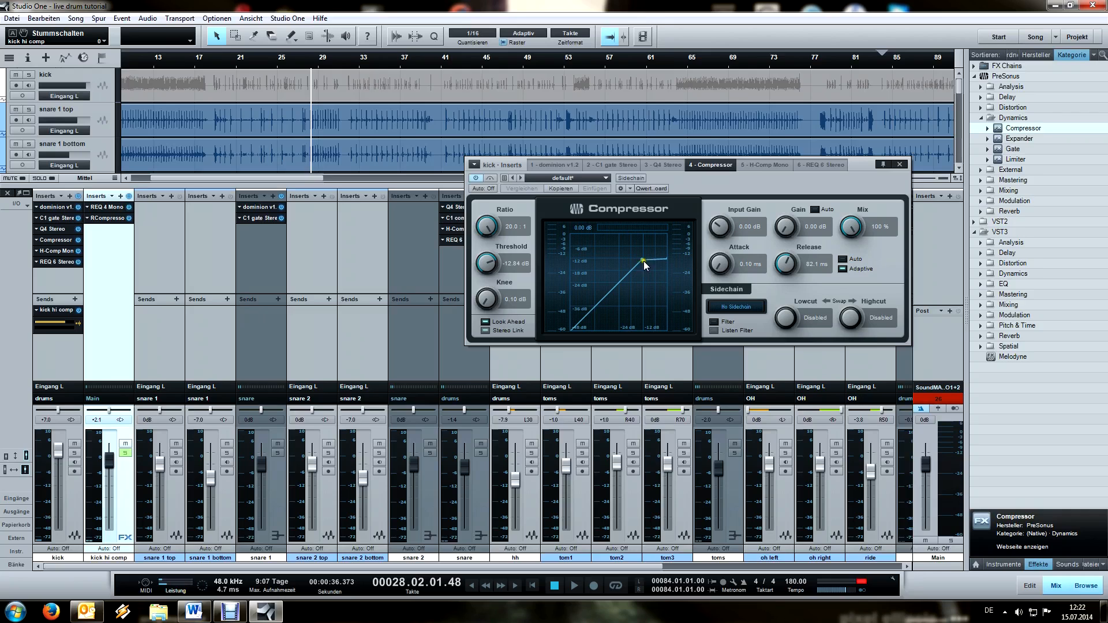
{"action": "mouse_move", "coordinate": [480, 307]}
{"action": "left_mouse_down"}
{"action": "mouse_move", "coordinate": [484, 192]}
{"action": "mouse_move", "coordinate": [491, 294]}
{"action": "left_mouse_up"}
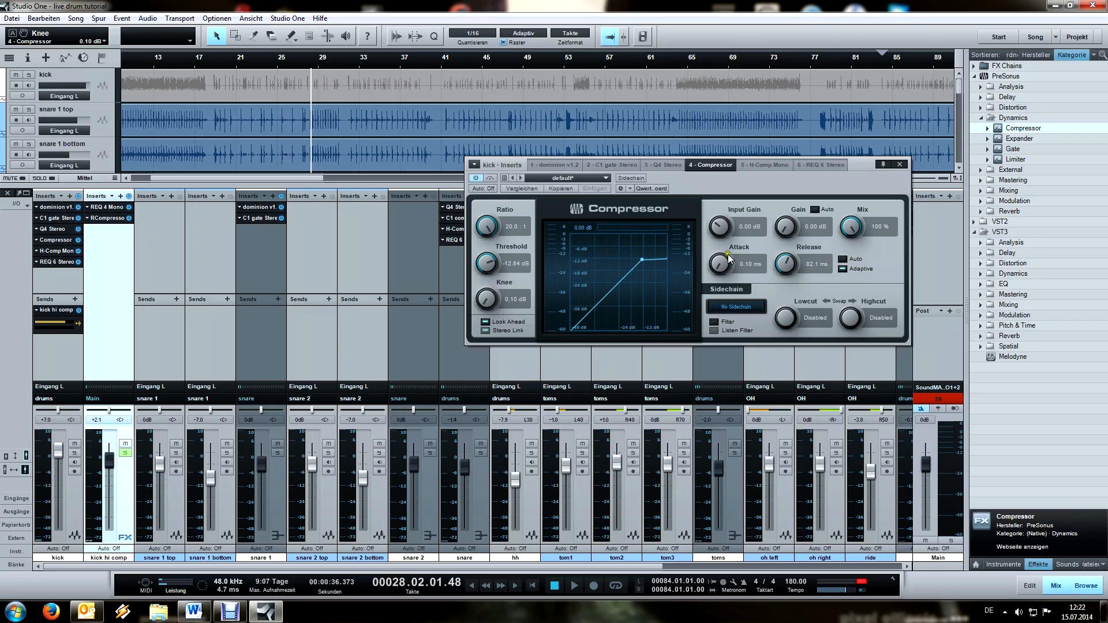
{"action": "left_click_drag", "start_coordinate": [716, 185], "coordinate": [698, 178]}
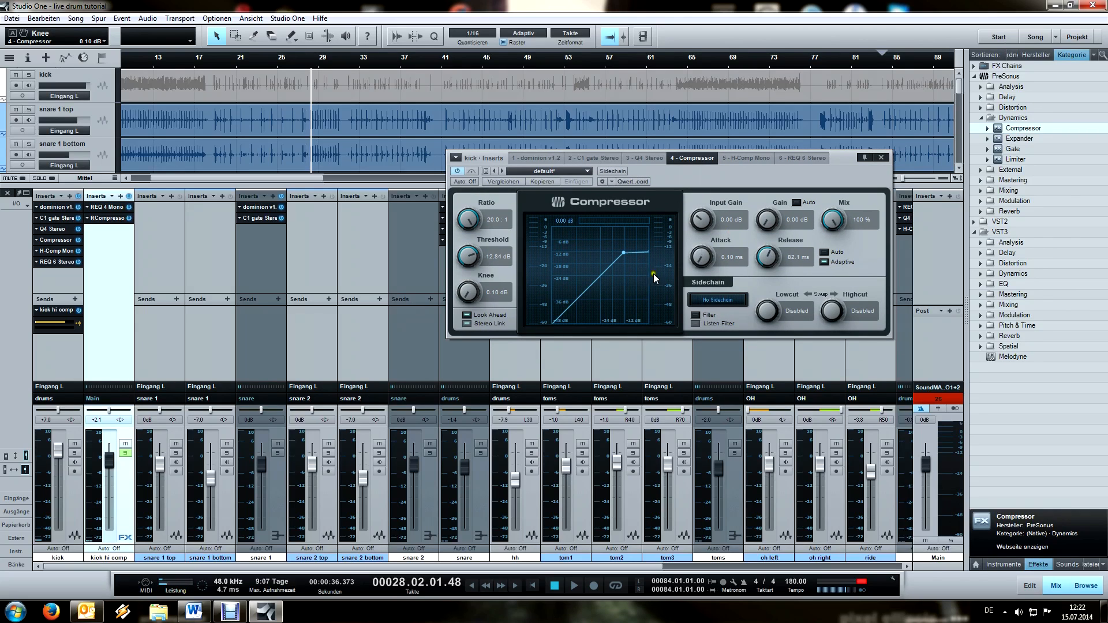
Step: Move the playhead to bar 20 and review the kick channel's H-Comp Mono and REQ 6 Stereo inserts
{"action": "left_click", "coordinate": [225, 63]}
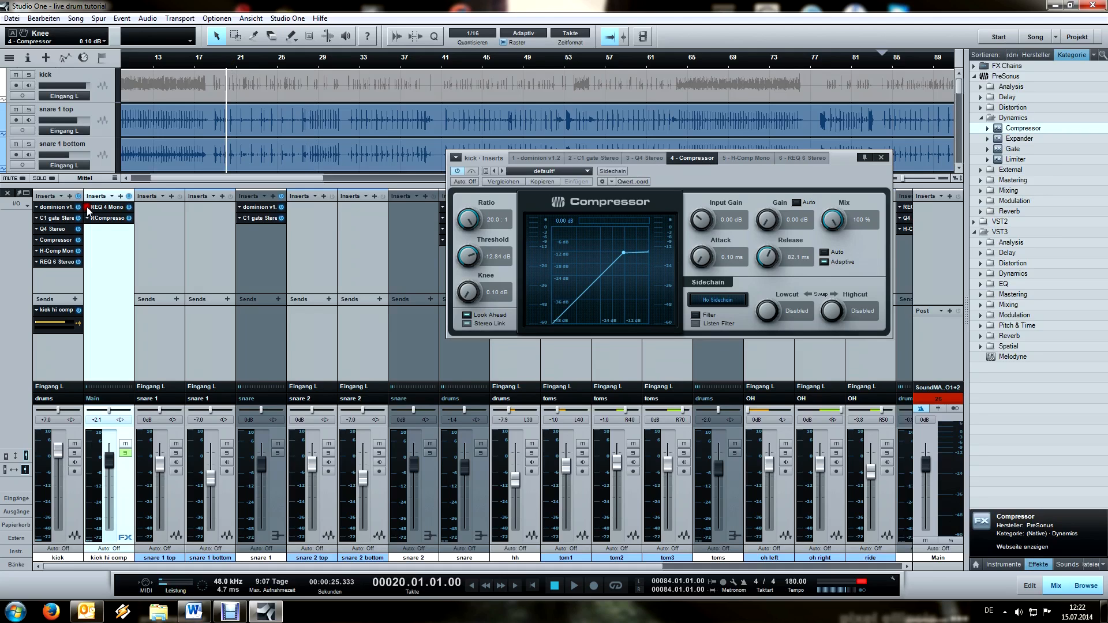
{"action": "left_click", "coordinate": [56, 251]}
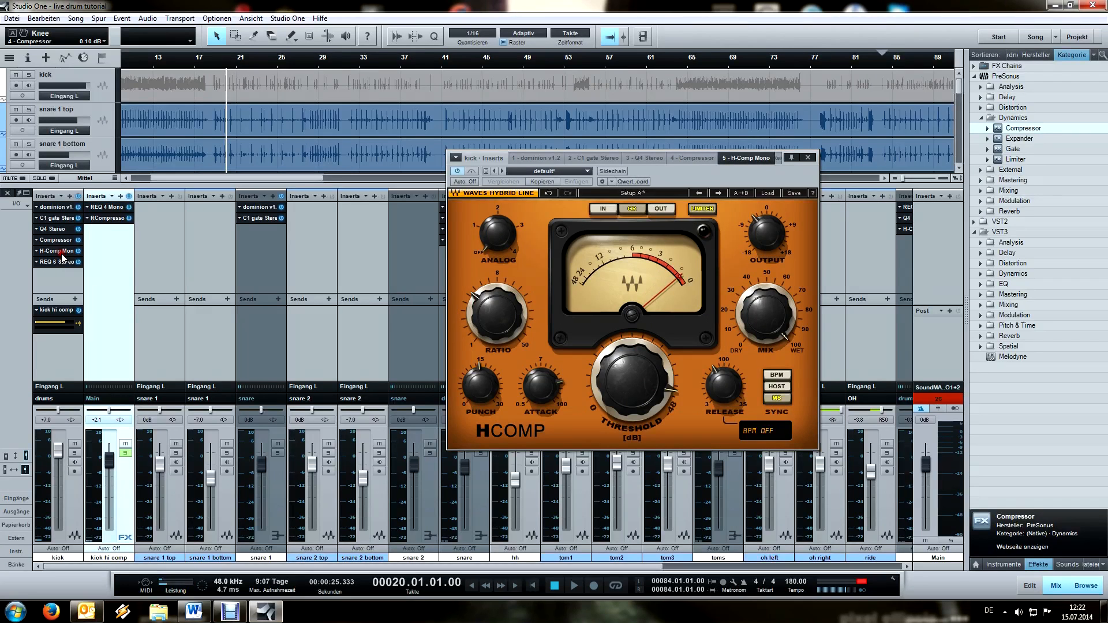
{"action": "left_click_drag", "start_coordinate": [691, 173], "coordinate": [679, 163]}
{"action": "left_click", "coordinate": [462, 384]}
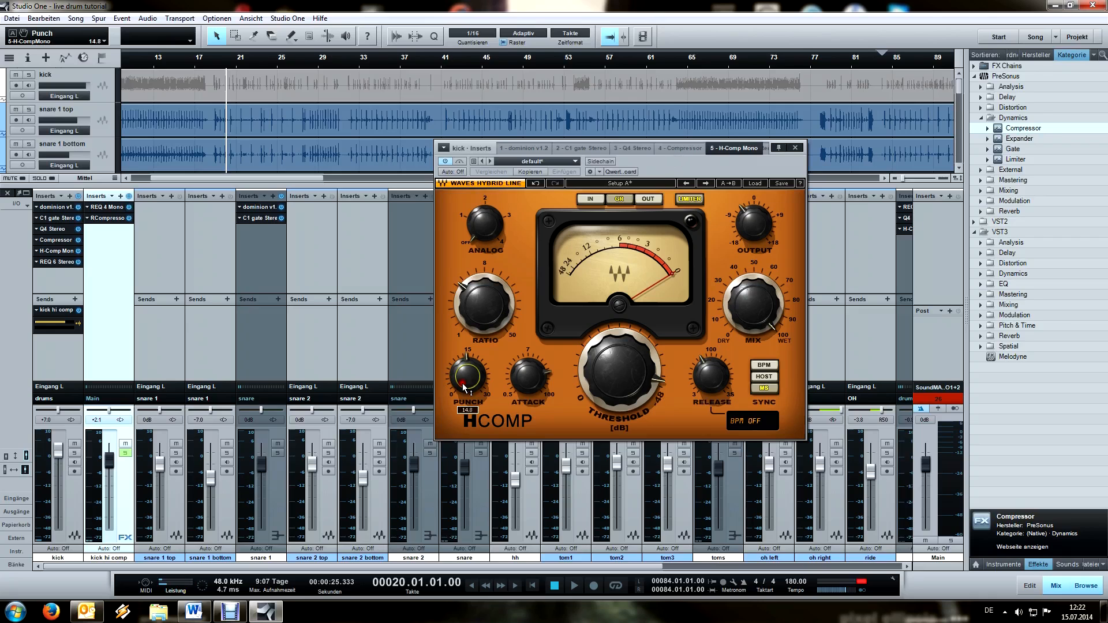
{"action": "double_click", "coordinate": [47, 262]}
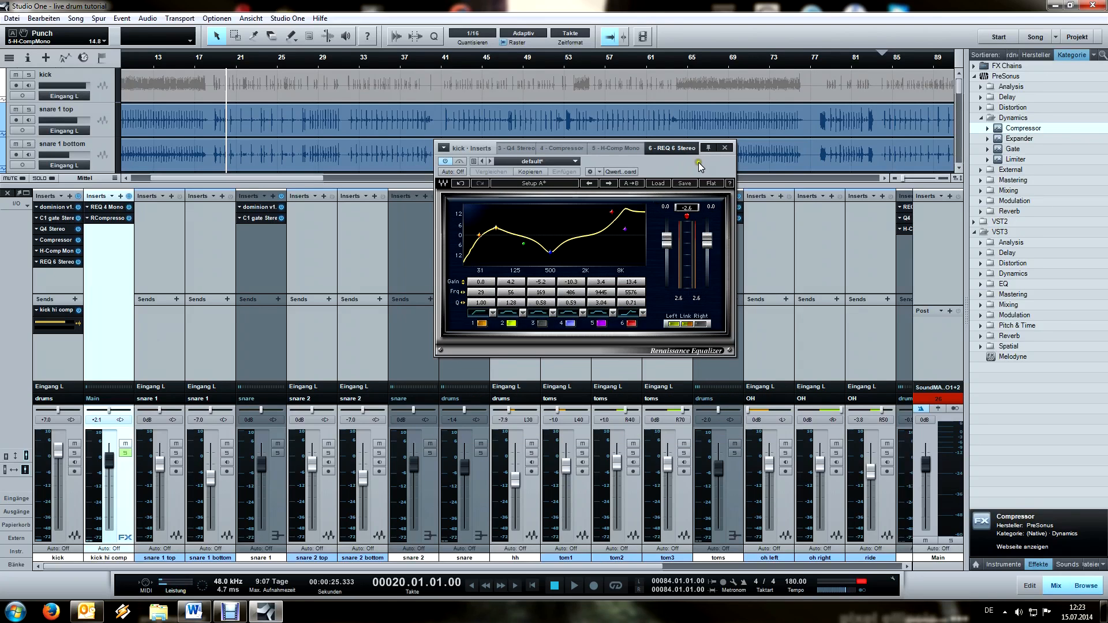
{"action": "left_click", "coordinate": [724, 148]}
Step: Play the drum mix from bar 20 and check the kick Compressor's gain reduction after resetting its peak reading
{"action": "key", "text": "space"}
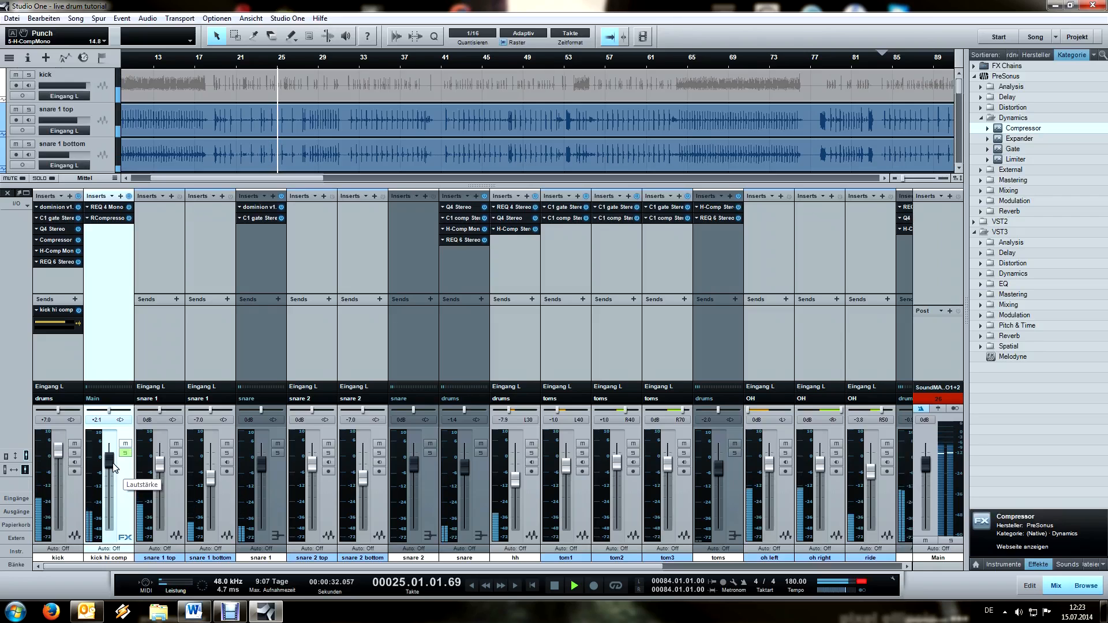
{"action": "key", "text": "space"}
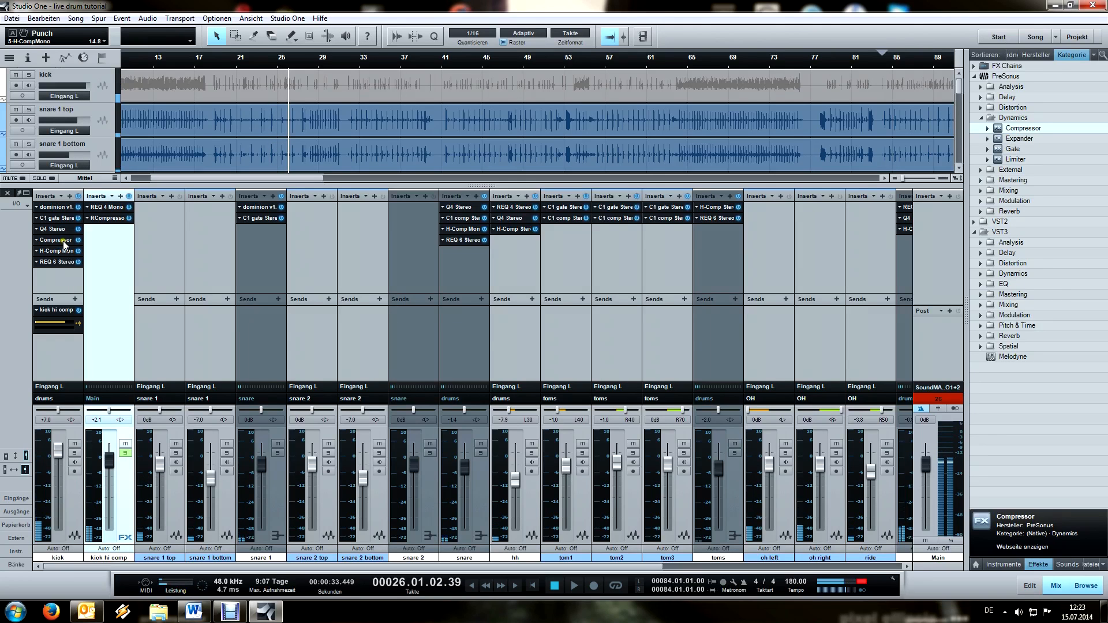
{"action": "left_click", "coordinate": [62, 239]}
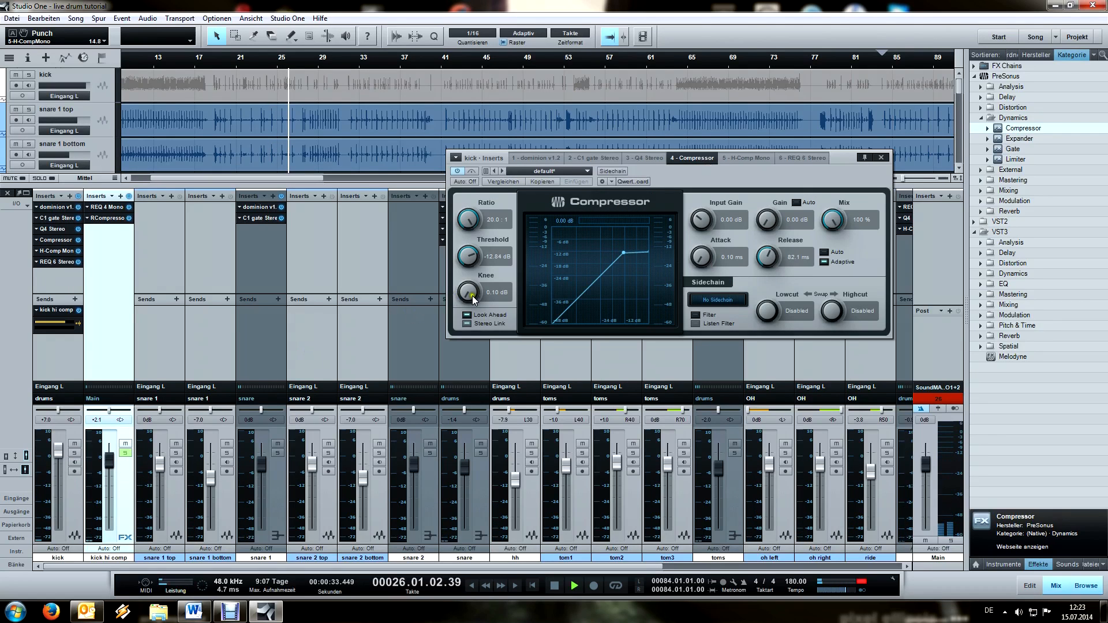
{"action": "key", "text": "space"}
{"action": "key", "text": "space"}
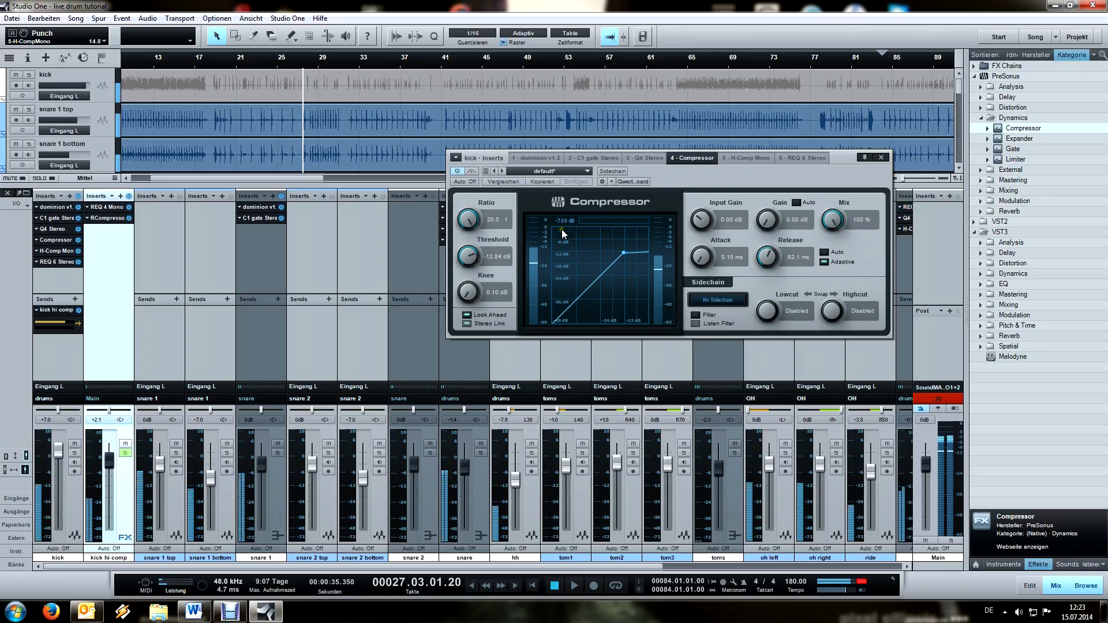
{"action": "left_click", "coordinate": [563, 223]}
{"action": "key", "text": "space"}
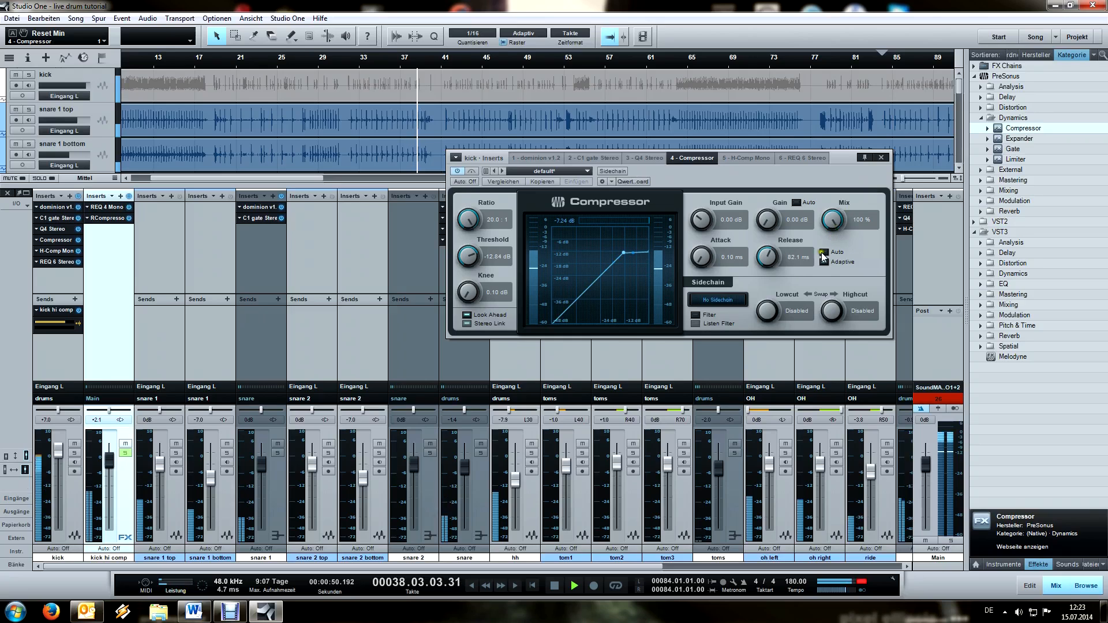
{"action": "key", "text": "space"}
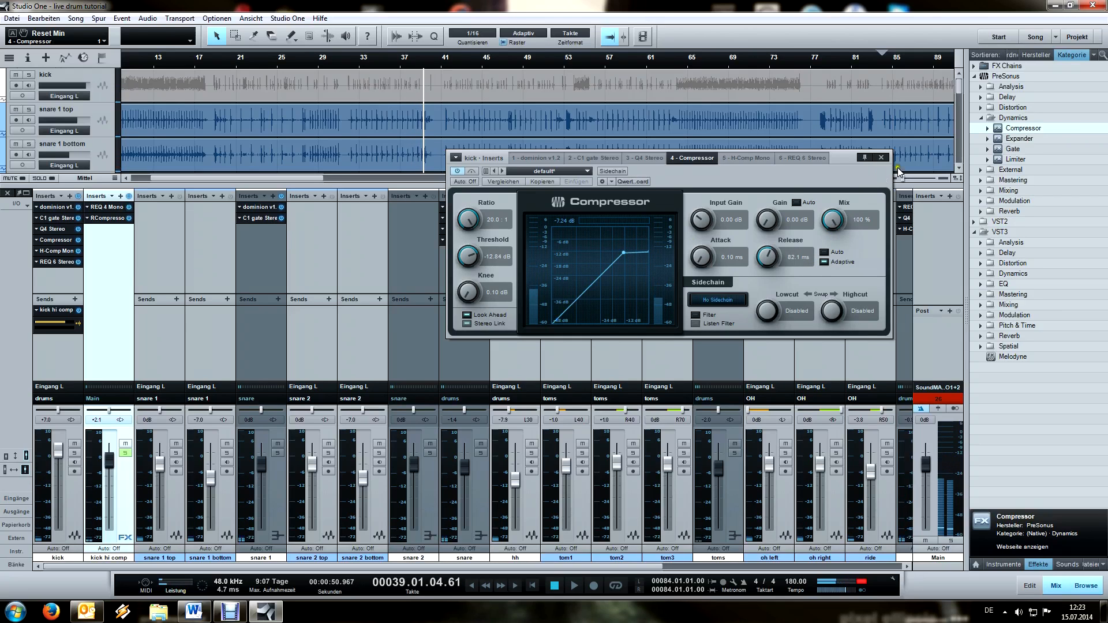
{"action": "left_click", "coordinate": [881, 157]}
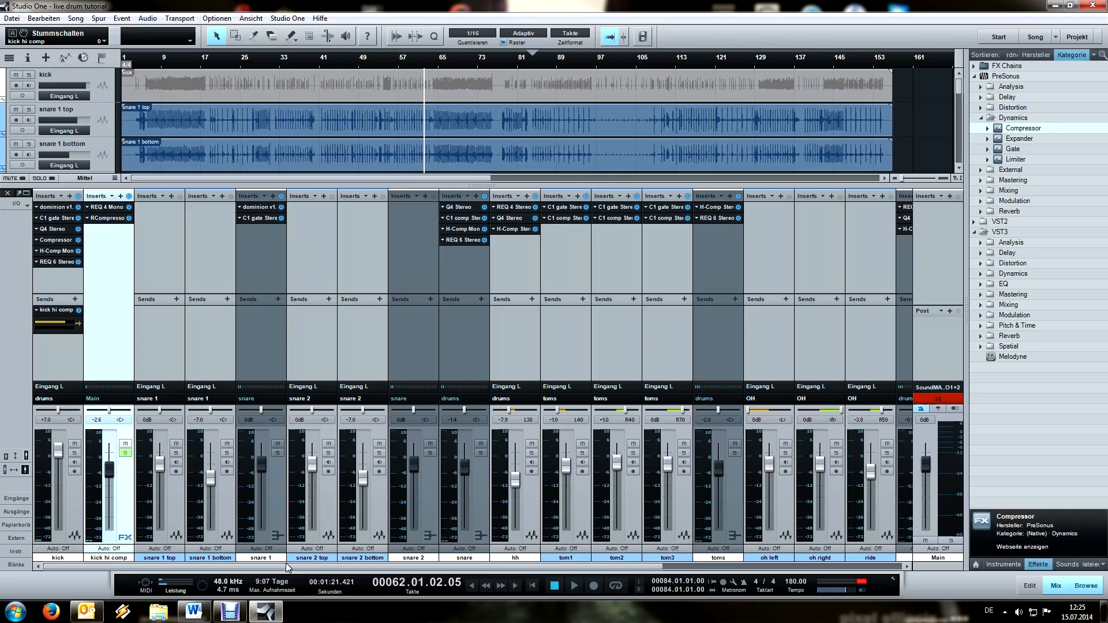
Step: Insert the VST2 Supercharger after REQ 6 Stereo on the kick channel, with its mix fully wet
{"action": "left_click_drag", "start_coordinate": [285, 563], "coordinate": [253, 569]}
{"action": "double_click", "coordinate": [1013, 119]}
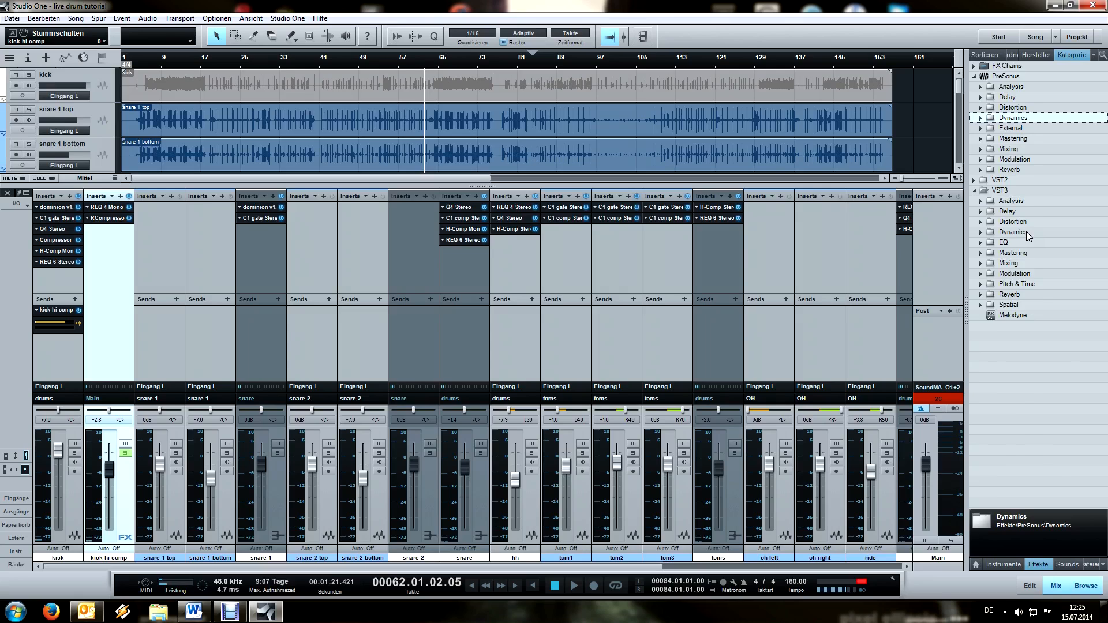
{"action": "double_click", "coordinate": [1004, 180]}
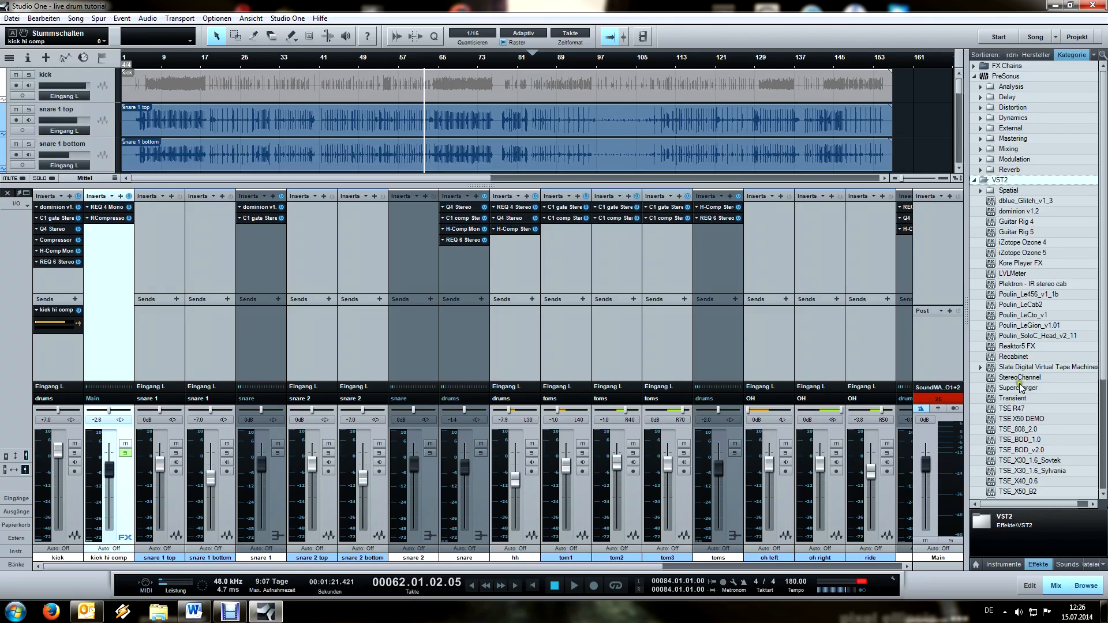
{"action": "left_click_drag", "start_coordinate": [1017, 388], "coordinate": [63, 288]}
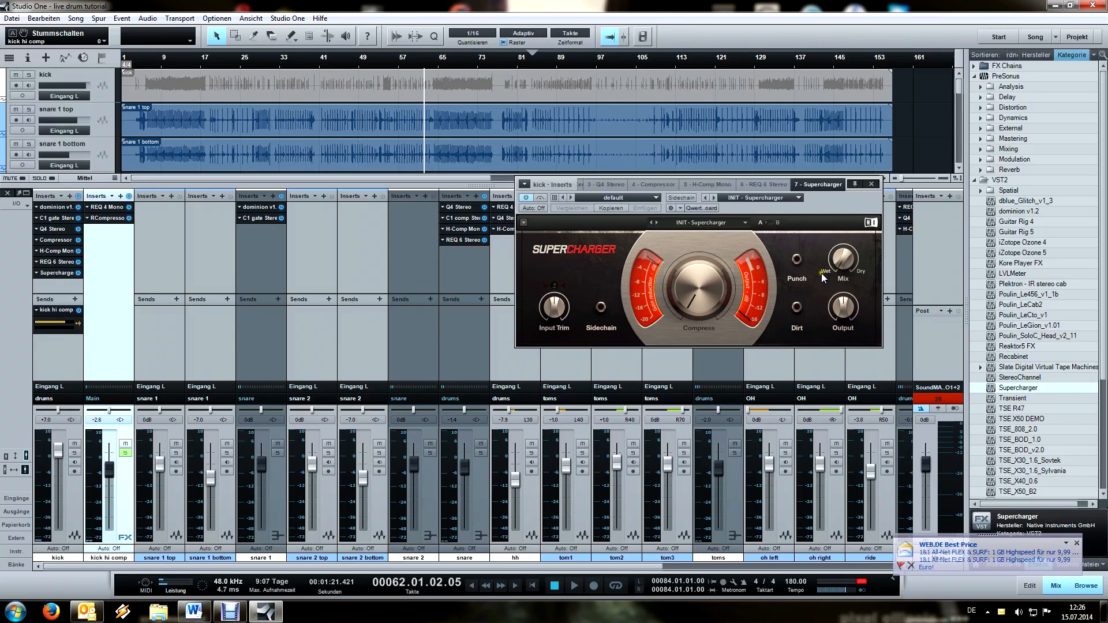
{"action": "left_click_drag", "start_coordinate": [857, 274], "coordinate": [852, 265]}
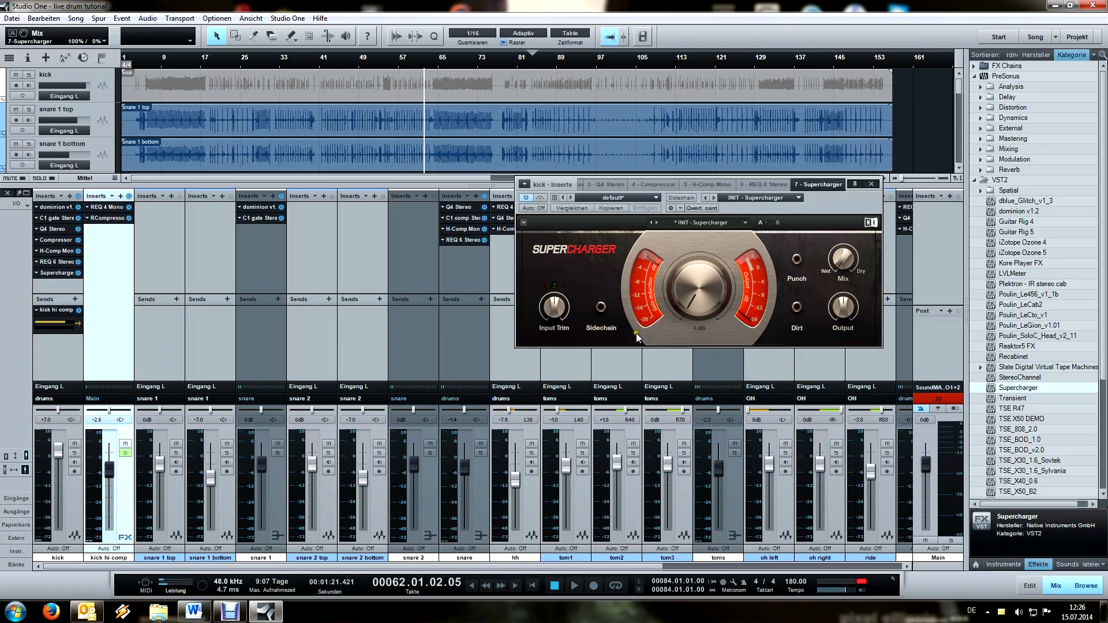
Step: Solo the kick channel, switch on Supercharger's Punch and Dirt, and play from about bar 17
{"action": "left_click", "coordinate": [75, 454]}
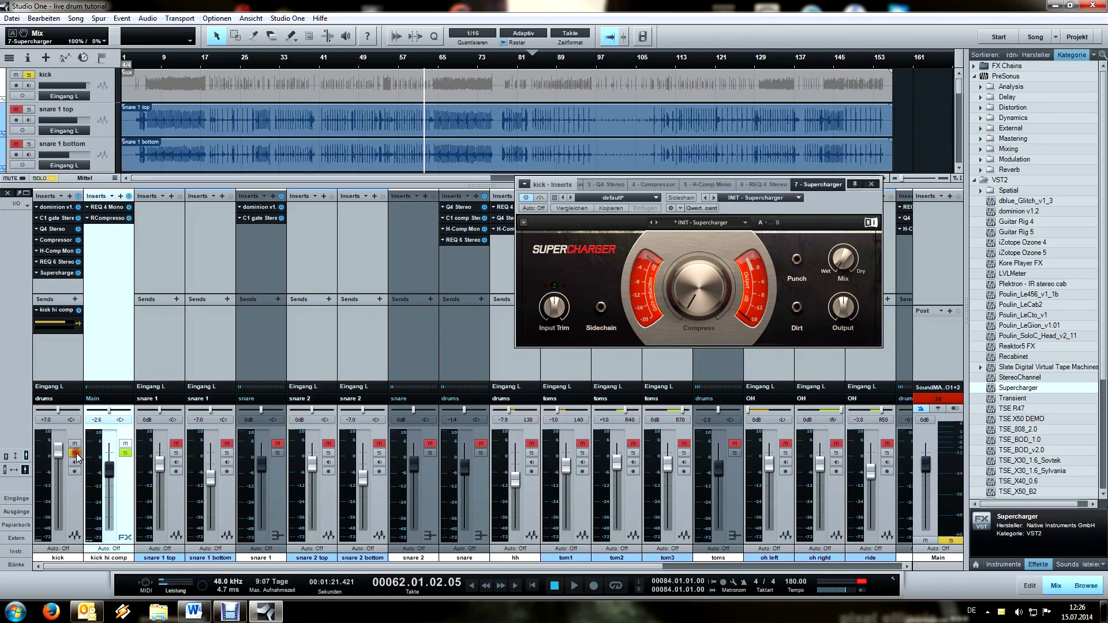
{"action": "left_click", "coordinate": [798, 260]}
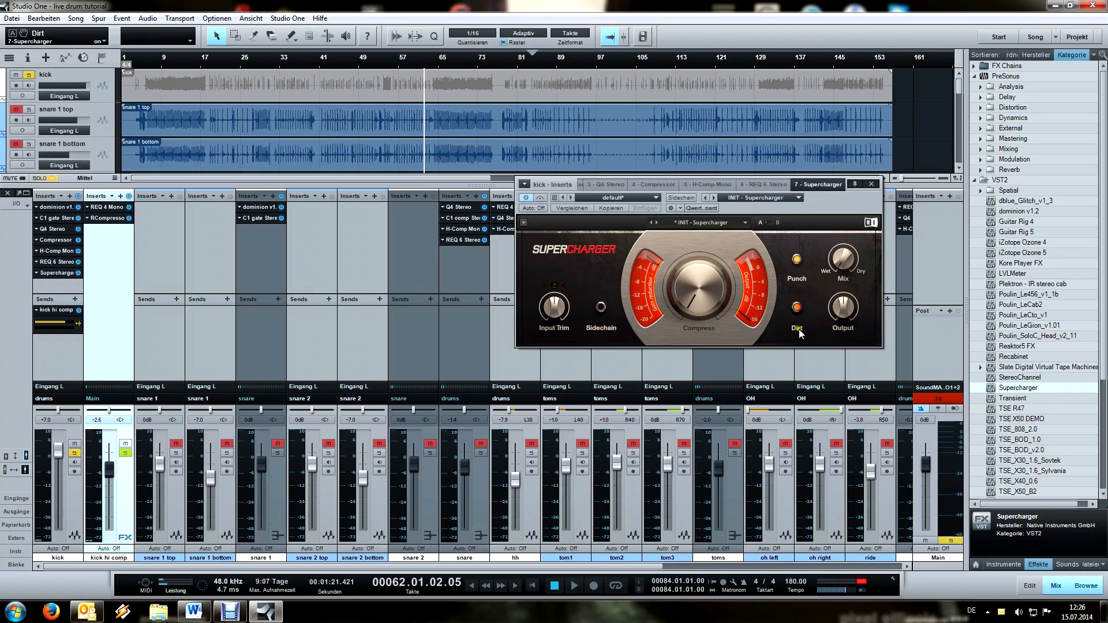
{"action": "left_click", "coordinate": [206, 60]}
{"action": "key", "text": "space"}
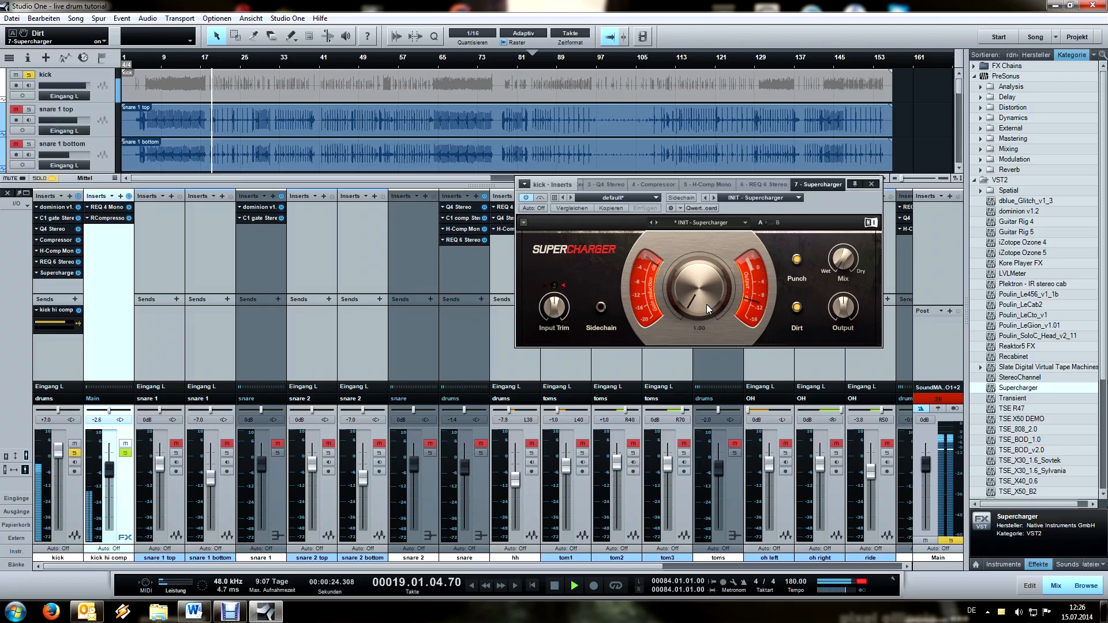
Step: Set Supercharger's input trim to -4.0 dB, turn up Compress past its midpoint and lower the output to -12.3 dB
{"action": "left_click_drag", "start_coordinate": [554, 305], "coordinate": [555, 307]}
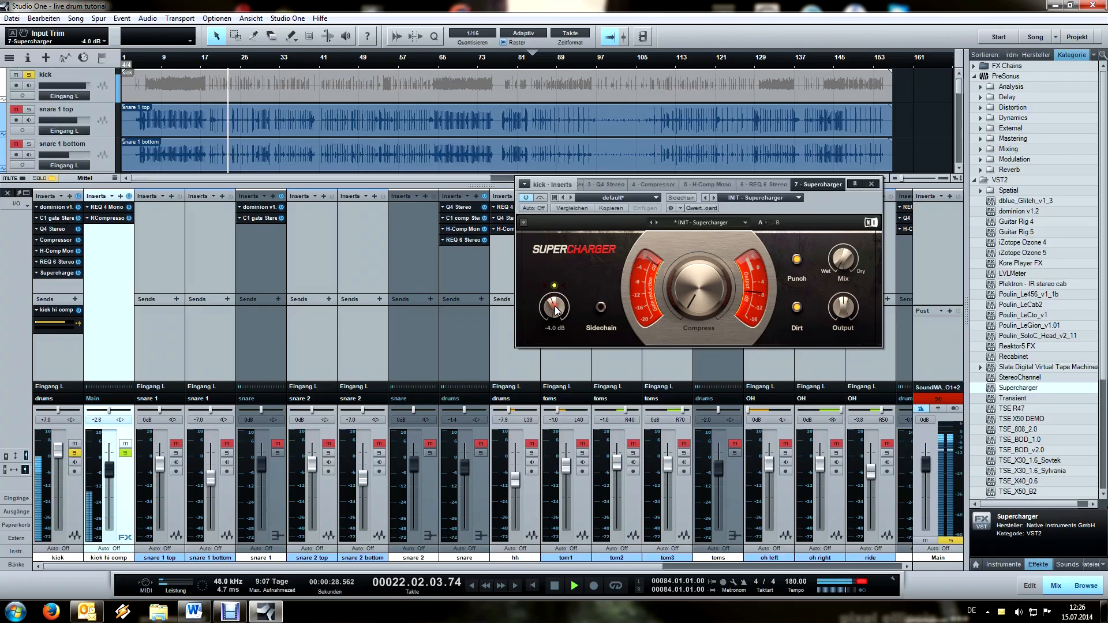
{"action": "left_click_drag", "start_coordinate": [691, 295], "coordinate": [692, 295]}
{"action": "left_click_drag", "start_coordinate": [843, 307], "coordinate": [852, 311]}
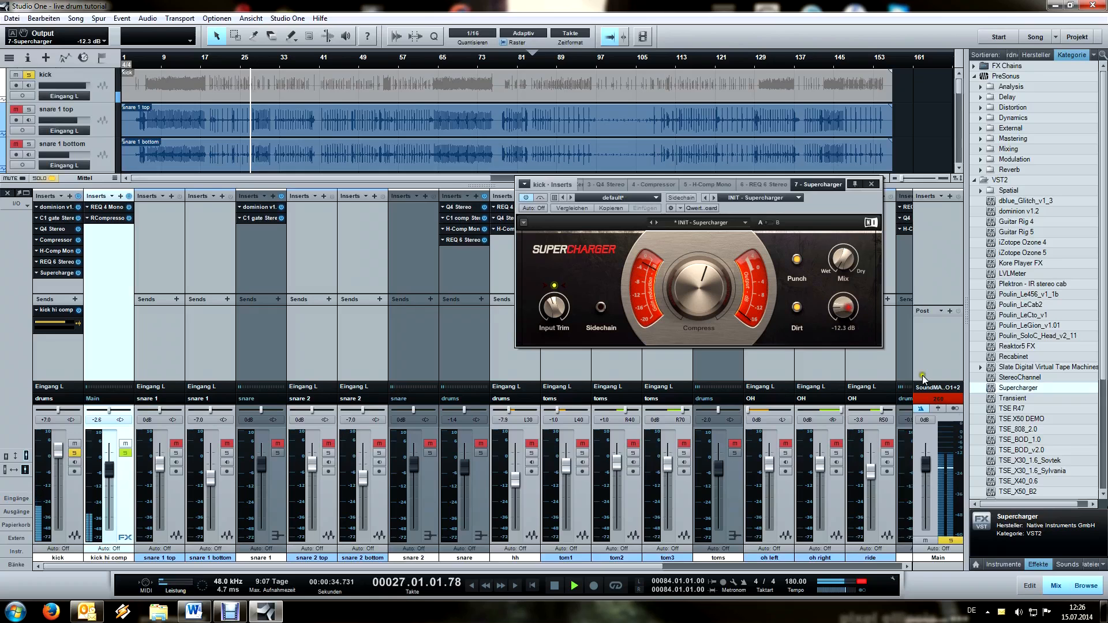
Step: Reset the main output's clip indicator and compare the full drum mix with the kick's Supercharger bypassed and active
{"action": "left_click", "coordinate": [945, 399]}
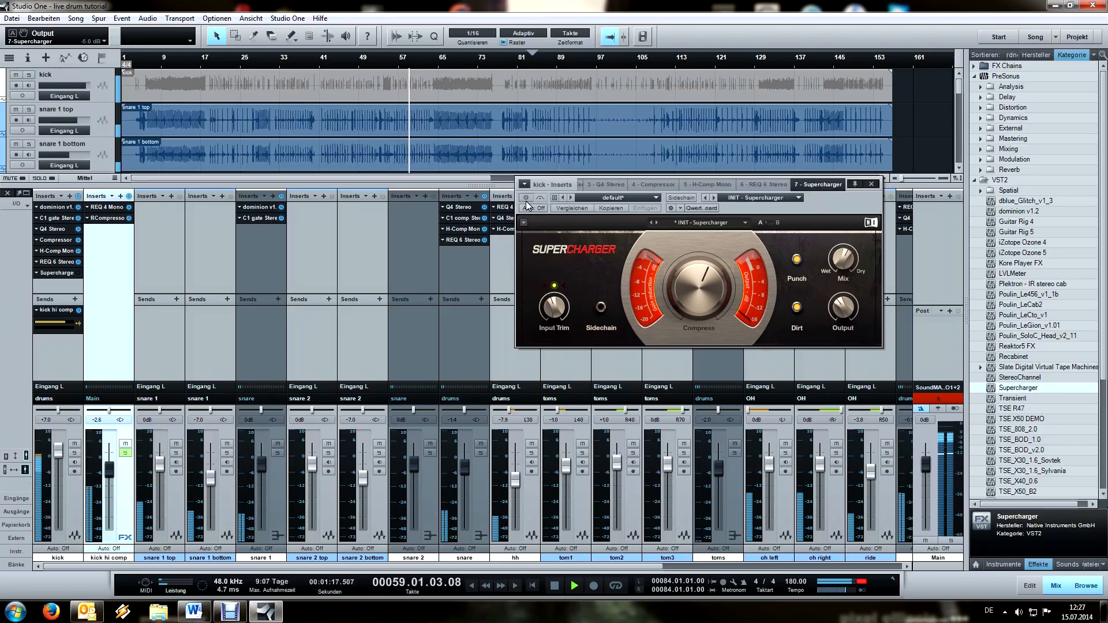
{"action": "left_click", "coordinate": [526, 198]}
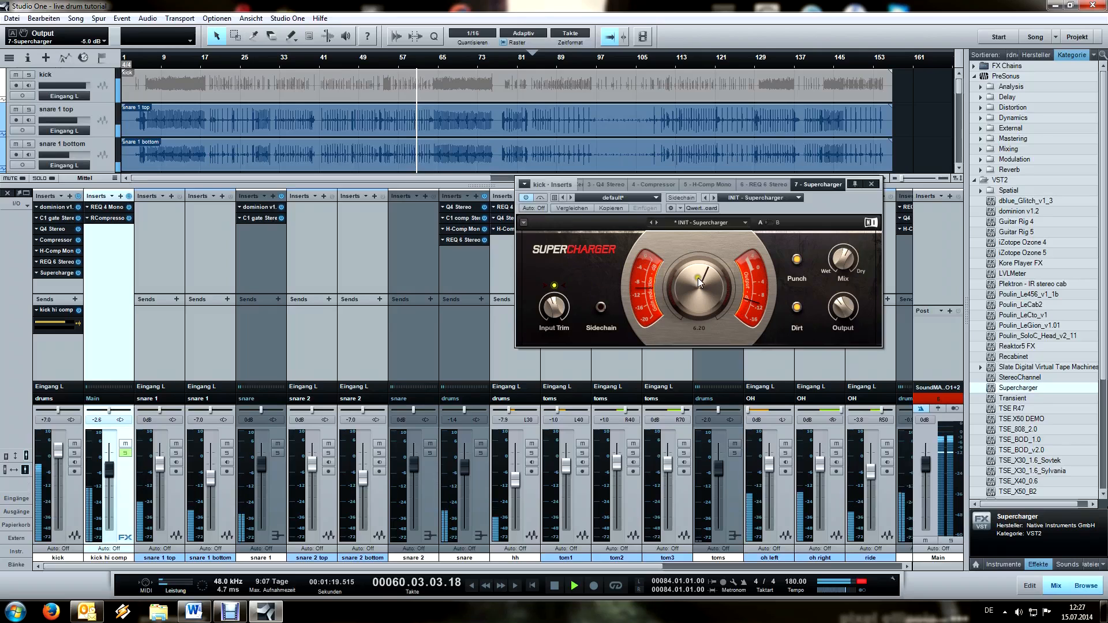
{"action": "left_click", "coordinate": [870, 184]}
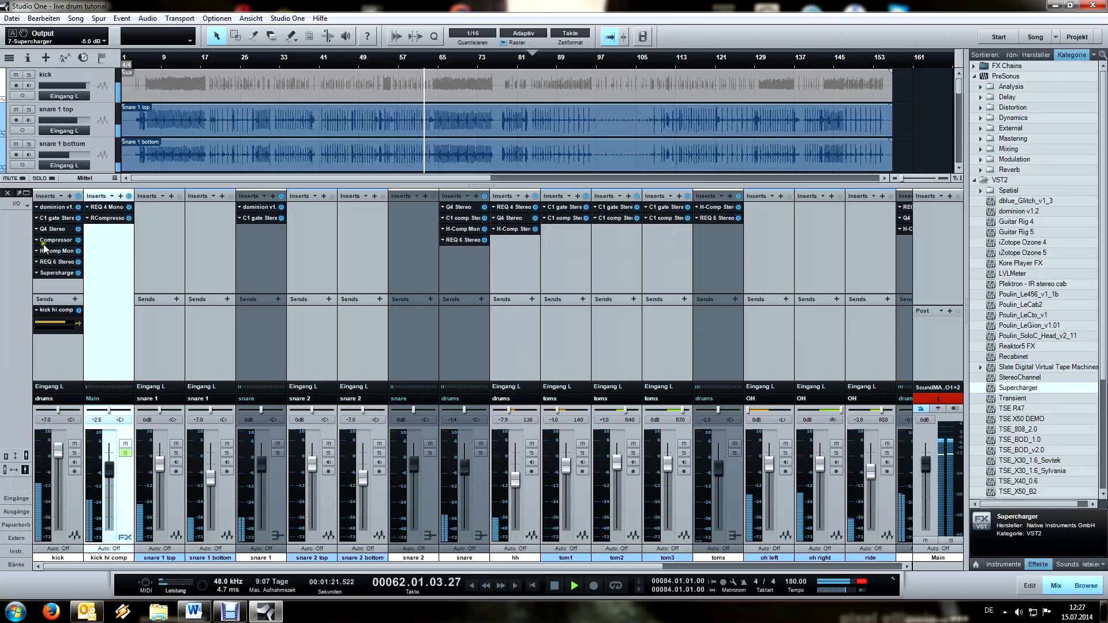
Step: Set the band 2 gain in the kick channel's REQ 6 Stereo to 5.0 dB during playback
{"action": "left_click", "coordinate": [62, 262]}
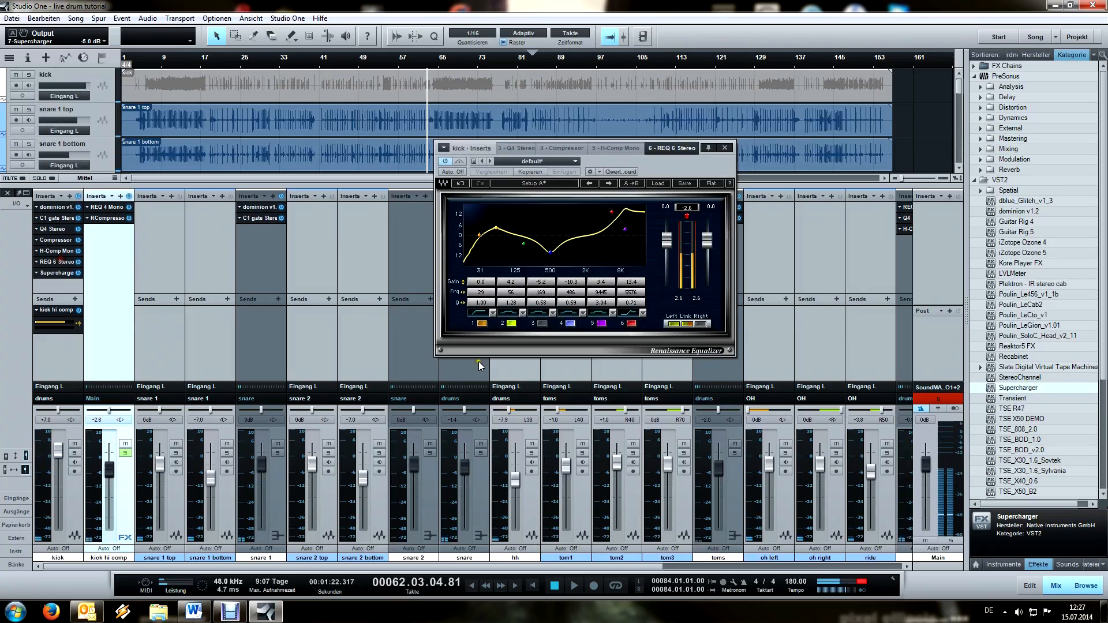
{"action": "key", "text": "space"}
{"action": "left_click_drag", "start_coordinate": [514, 281], "coordinate": [514, 281]}
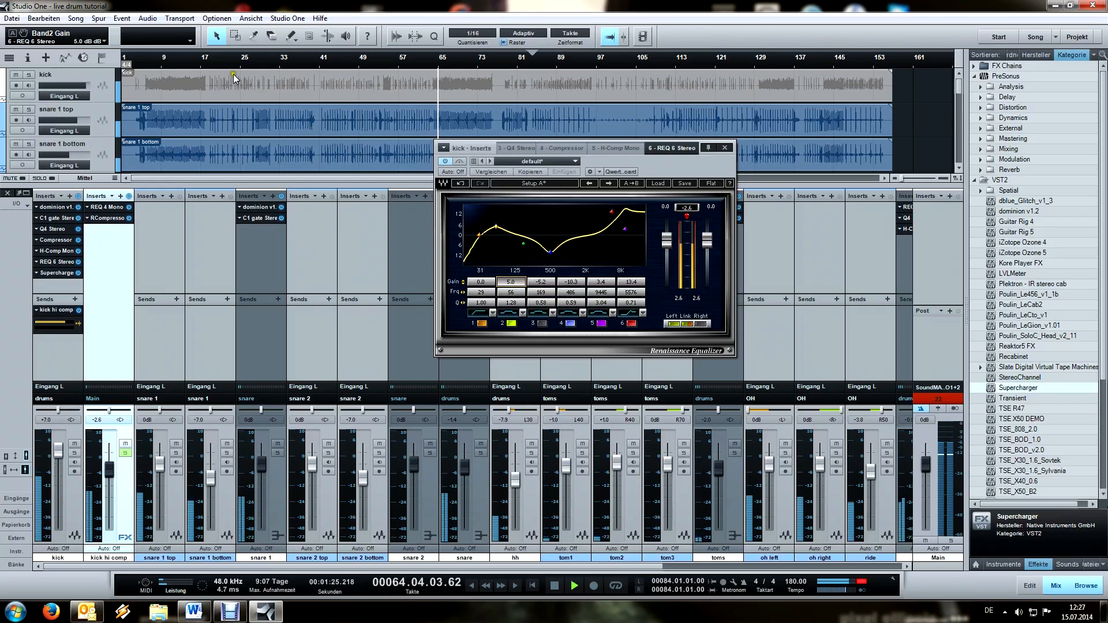
Step: Insert Supercharger at the end of the snare bus, solo that bus and play the song from around bar 22
{"action": "left_click", "coordinate": [216, 60]}
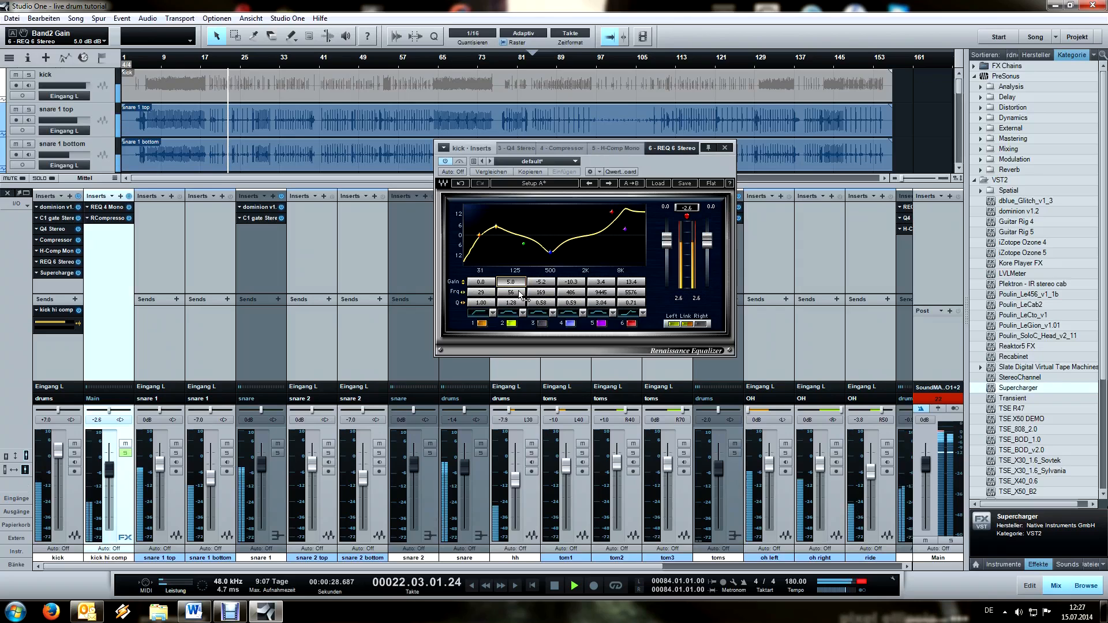
{"action": "left_click", "coordinate": [729, 147]}
{"action": "left_click_drag", "start_coordinate": [1020, 394], "coordinate": [458, 264]}
{"action": "left_click", "coordinate": [480, 453]}
{"action": "key", "text": "space"}
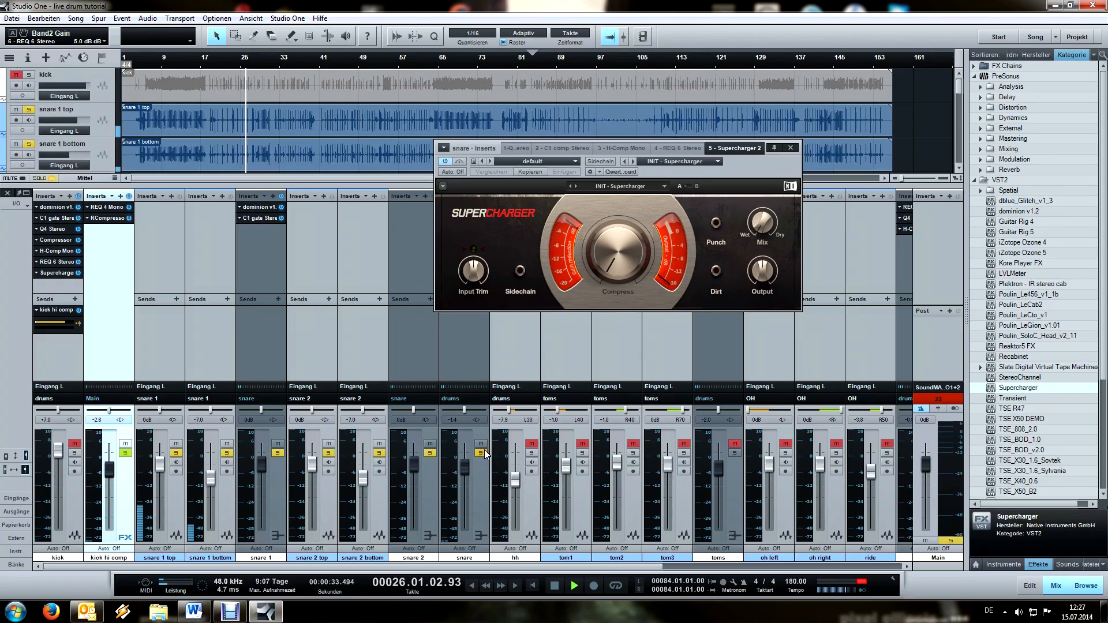
Step: Set the snare Supercharger's input trim to -4.3 dB, switch on Punch and Dirt, turn up Compress and set Mix to 41% / 59%
{"action": "left_click_drag", "start_coordinate": [482, 271], "coordinate": [484, 277]}
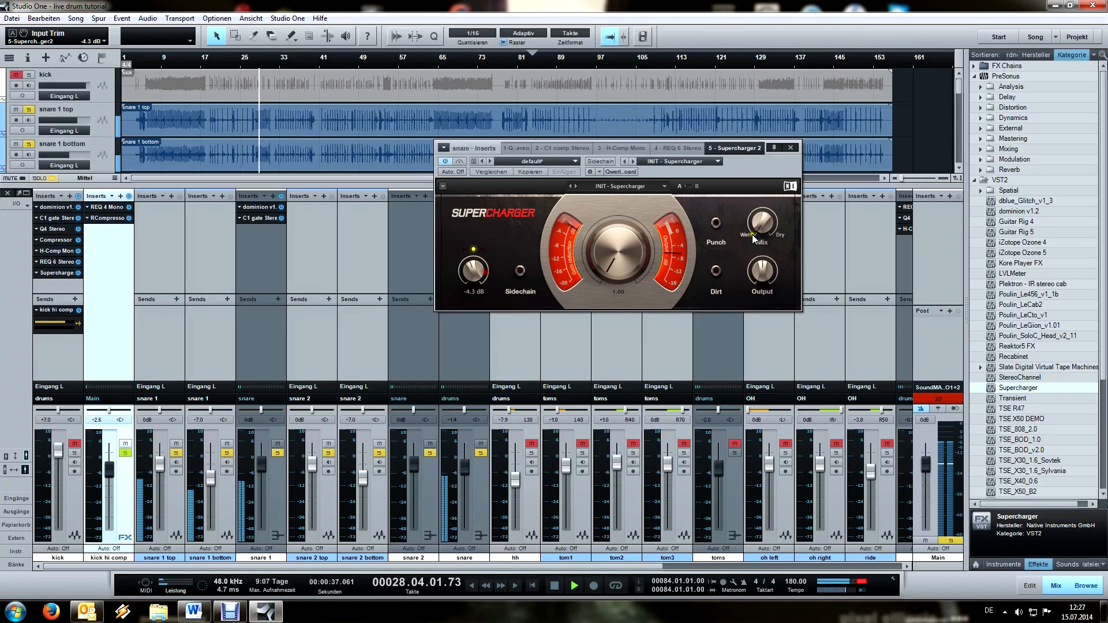
{"action": "left_click", "coordinate": [715, 223]}
{"action": "left_click", "coordinate": [715, 271]}
{"action": "left_click_drag", "start_coordinate": [614, 251], "coordinate": [616, 257]}
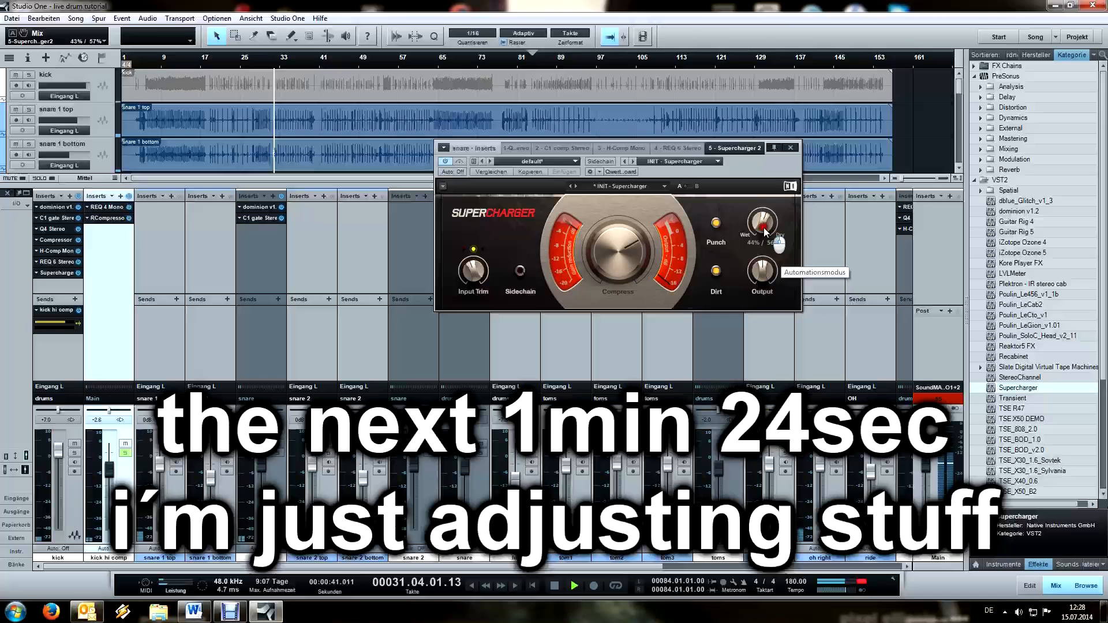
{"action": "left_click_drag", "start_coordinate": [762, 225], "coordinate": [764, 228]}
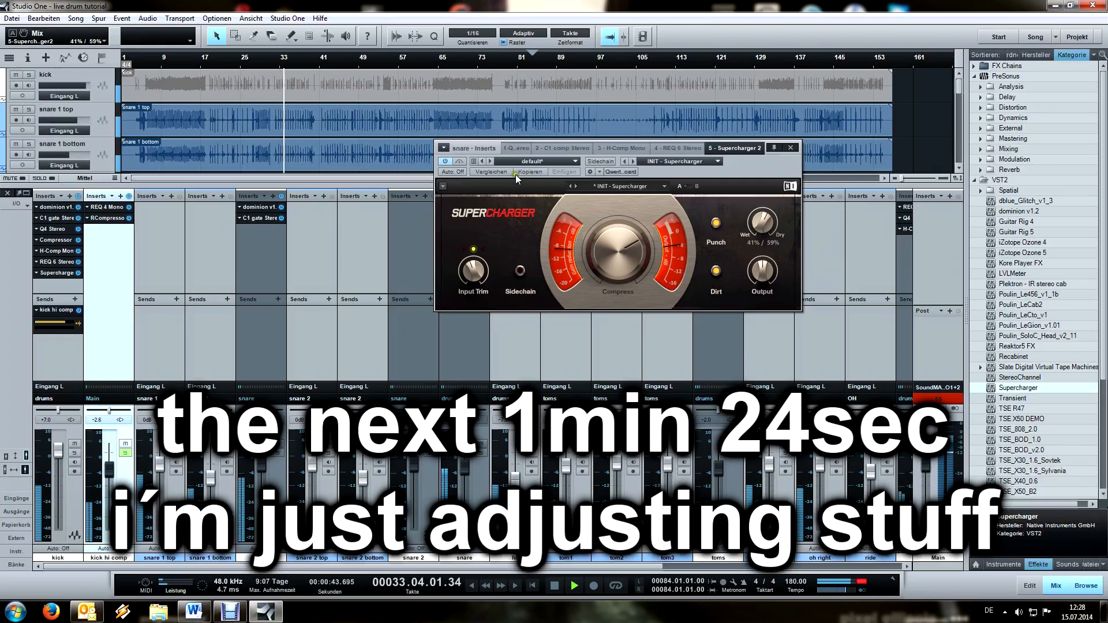
Step: Compare the snare with its Supercharger bypassed and active, close the plug-in and save the song
{"action": "left_click", "coordinate": [443, 162]}
{"action": "left_click", "coordinate": [443, 162]}
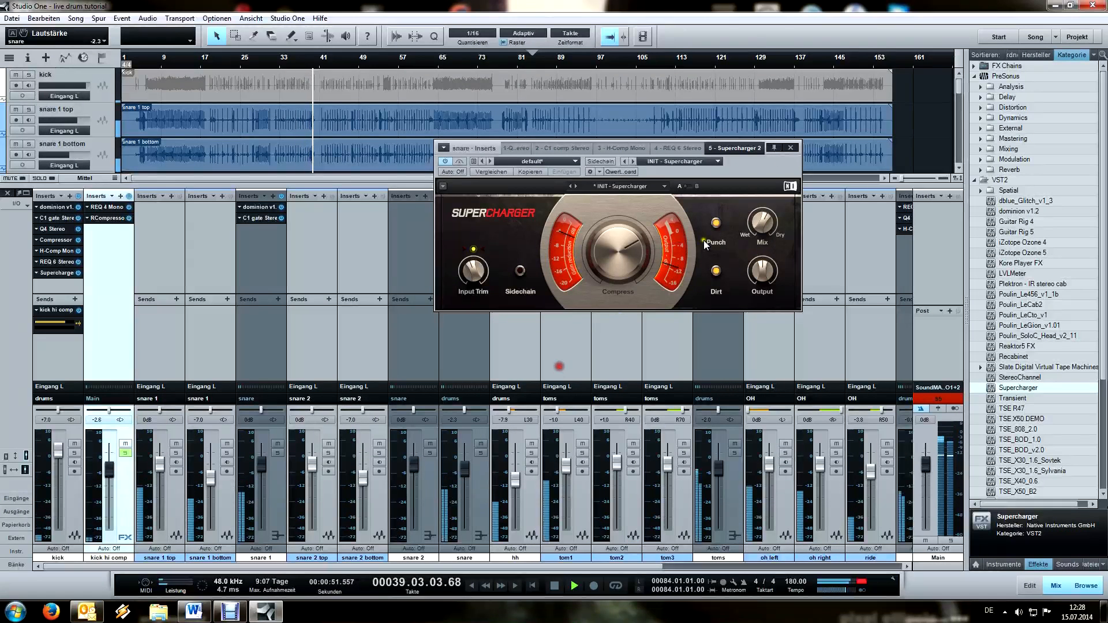
{"action": "left_click", "coordinate": [789, 147]}
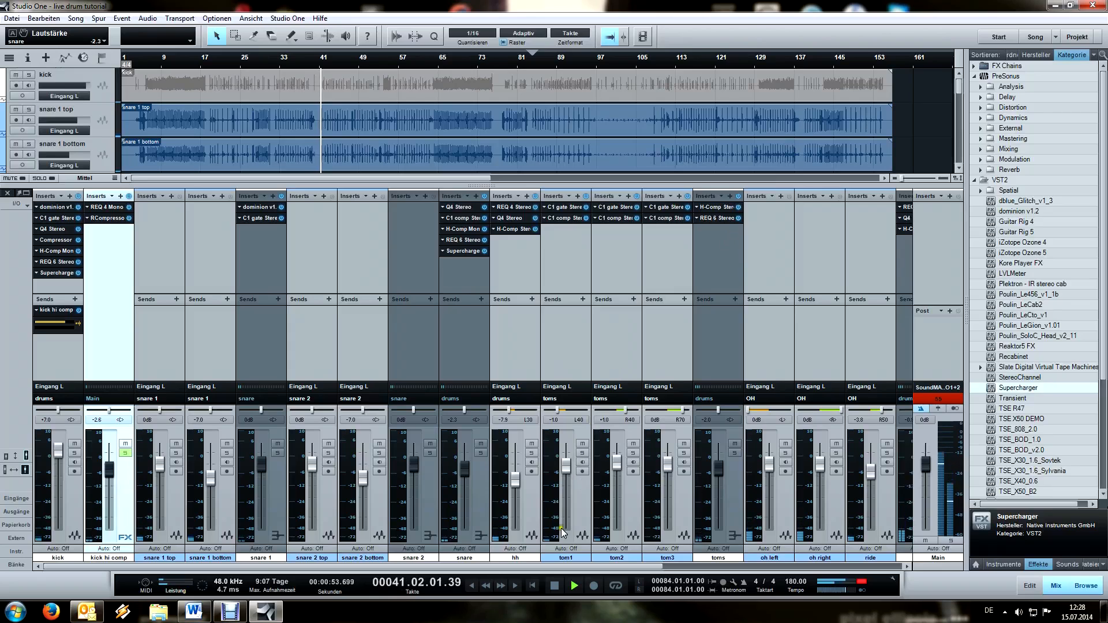
{"action": "key", "text": "ctrl+s"}
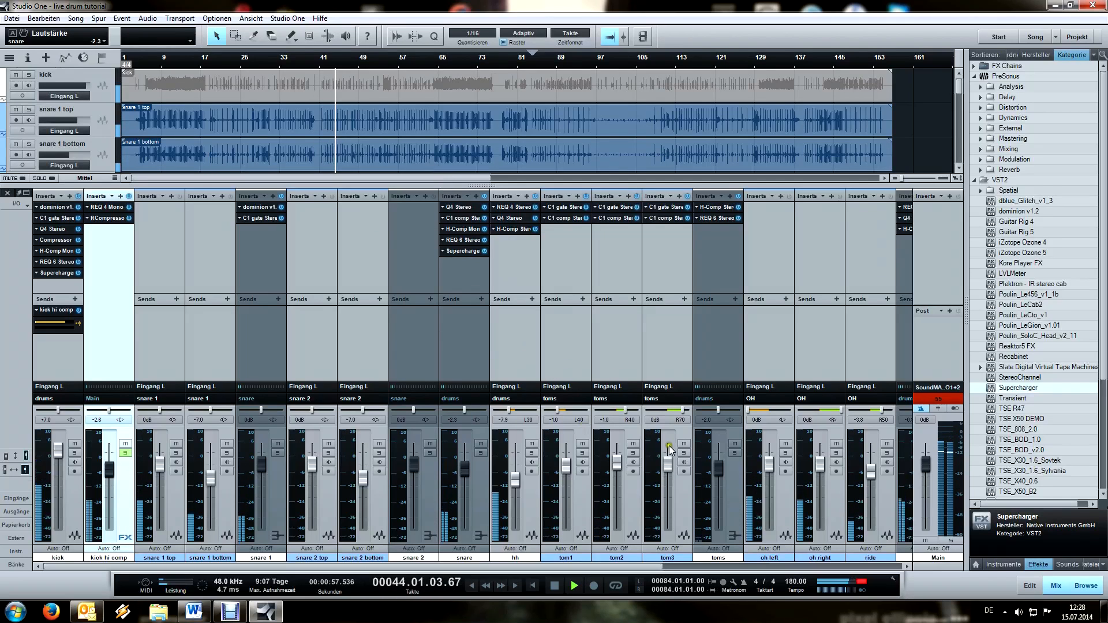
Step: Lower the snare bus to -4.1 dB, and set the kick to +5.0 dB with kick hi comp selected so both levels shift together
{"action": "left_click", "coordinate": [464, 469]}
{"action": "left_click_drag", "start_coordinate": [464, 469], "coordinate": [464, 478]}
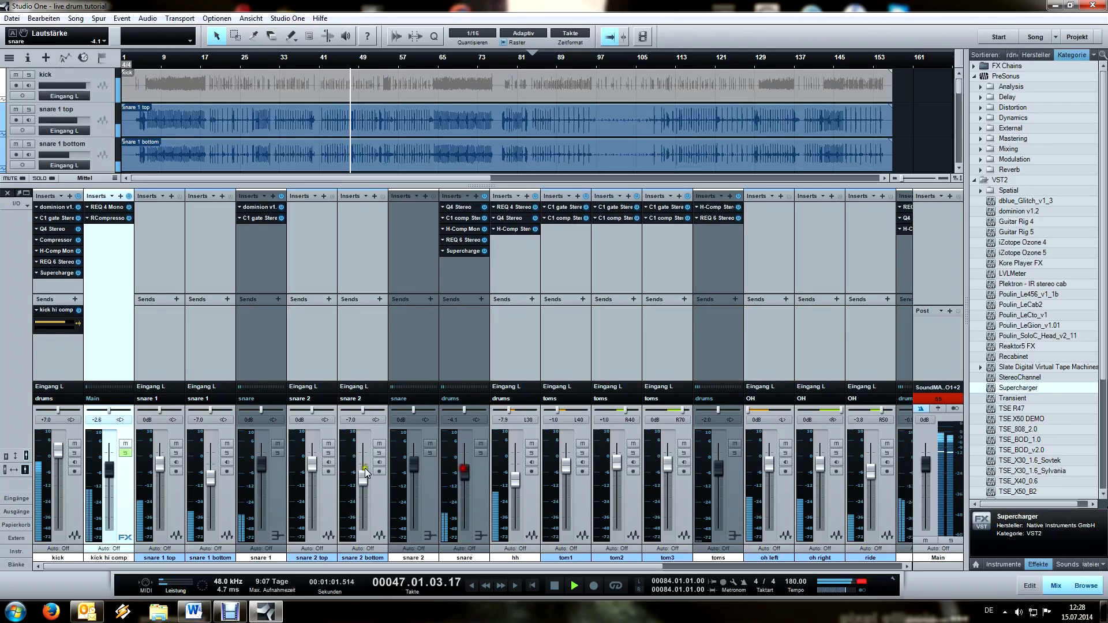
{"action": "left_click", "coordinate": [80, 487]}
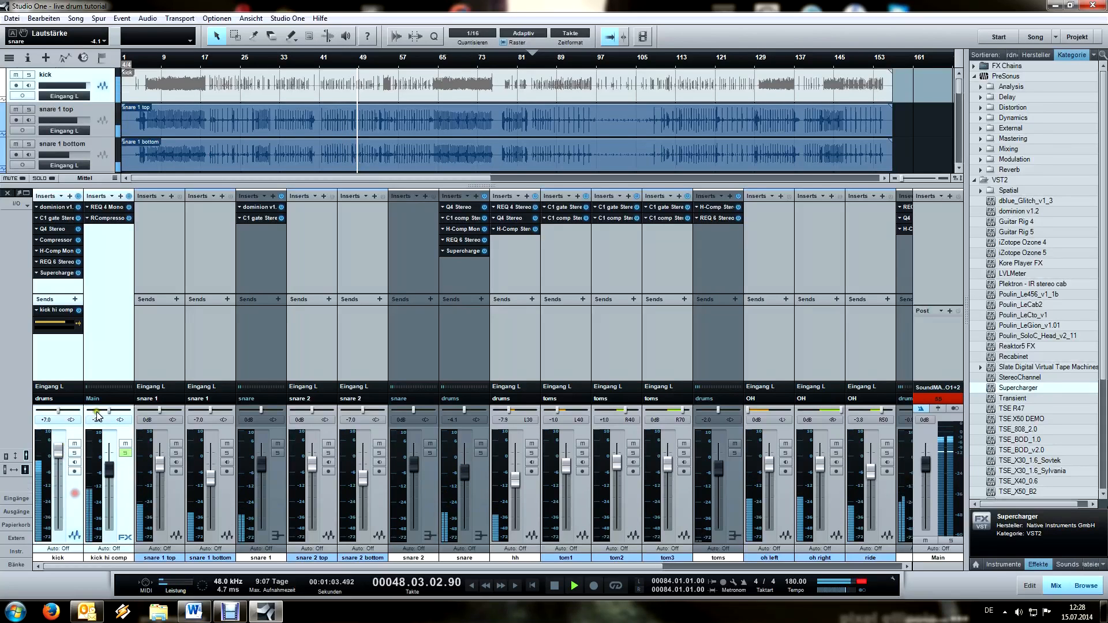
{"action": "left_click", "coordinate": [52, 421]}
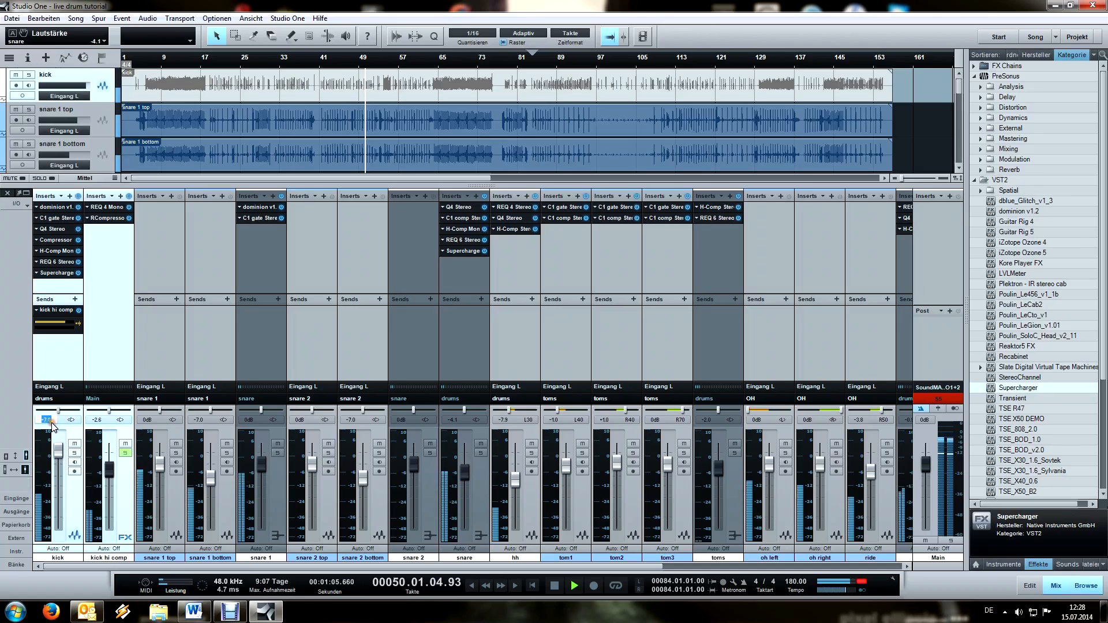
{"action": "type", "text": "5"}
{"action": "key", "text": "Return"}
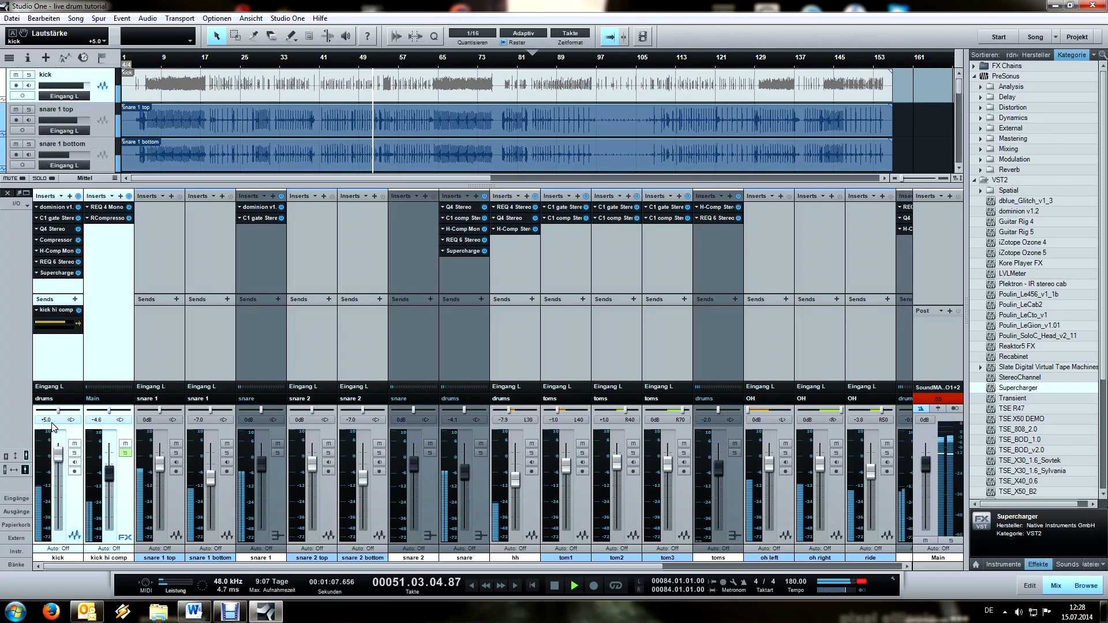
{"action": "left_click", "coordinate": [70, 502]}
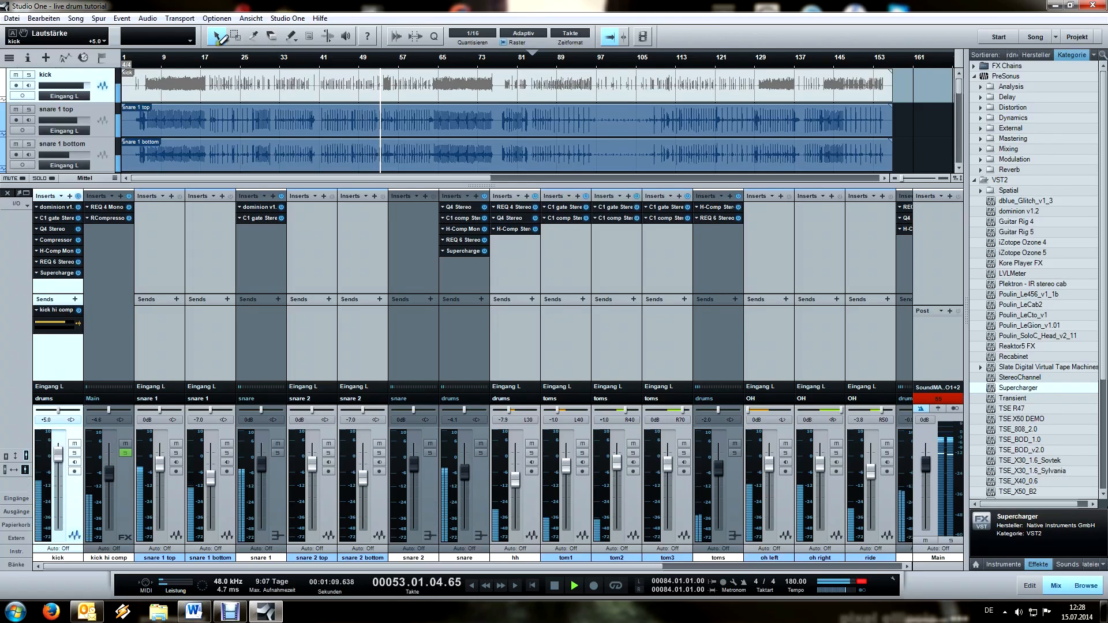
Step: Replay the mix from around bar 20 and set Punch to 30.0 in the kick's H-Comp Mono
{"action": "left_click", "coordinate": [215, 60]}
{"action": "scroll", "coordinate": [261, 61], "scroll_direction": "down", "scroll_amount": 2}
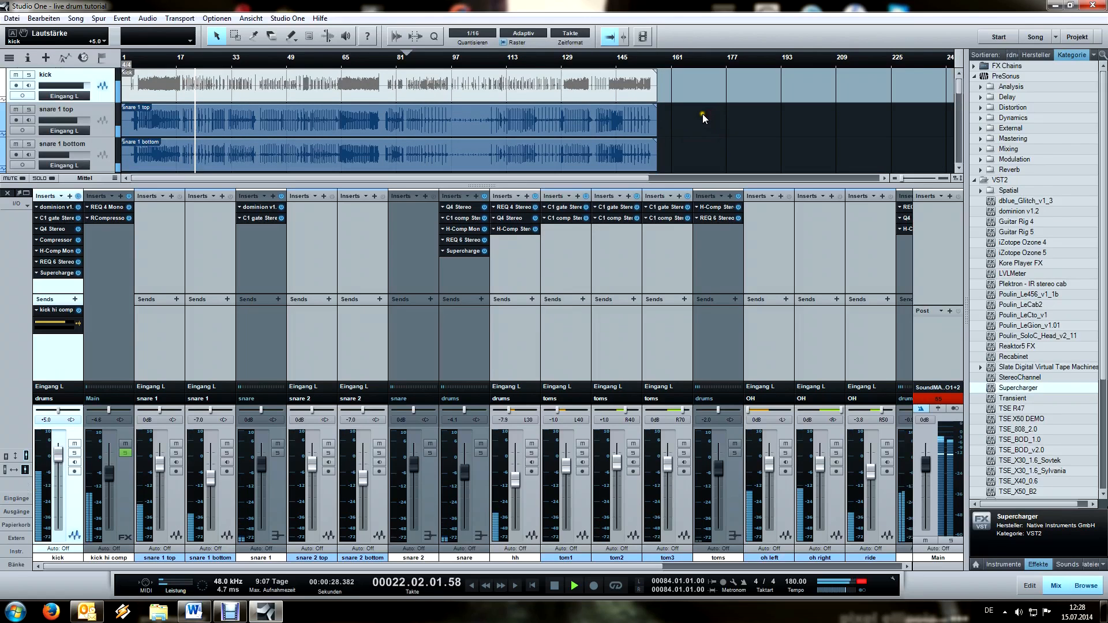
{"action": "scroll", "coordinate": [702, 116], "scroll_direction": "down", "scroll_amount": 5}
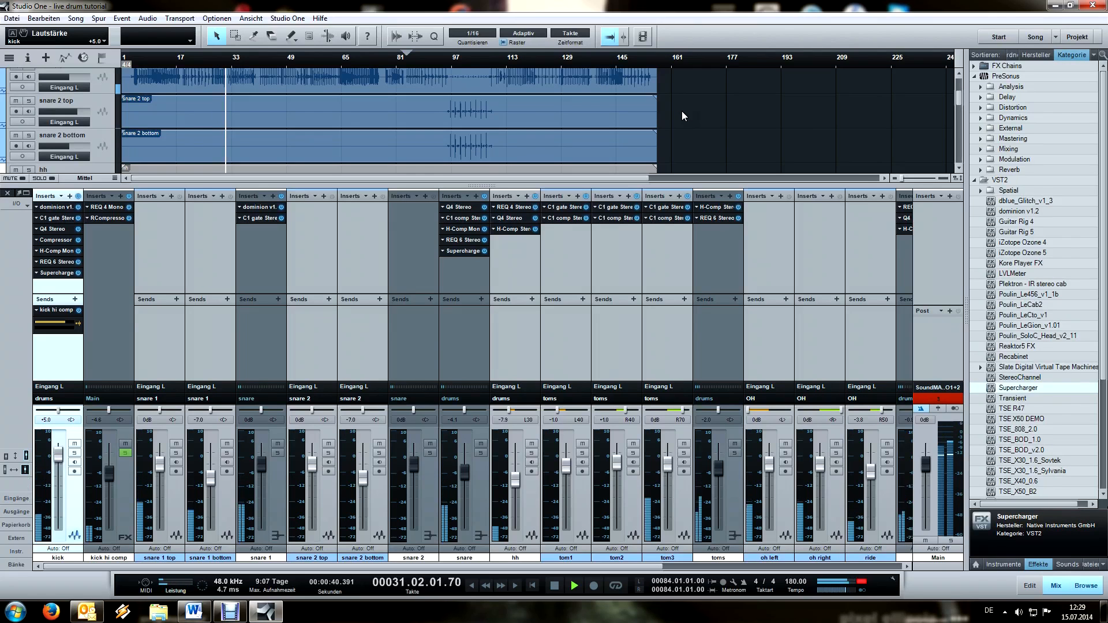
{"action": "left_click", "coordinate": [67, 252]}
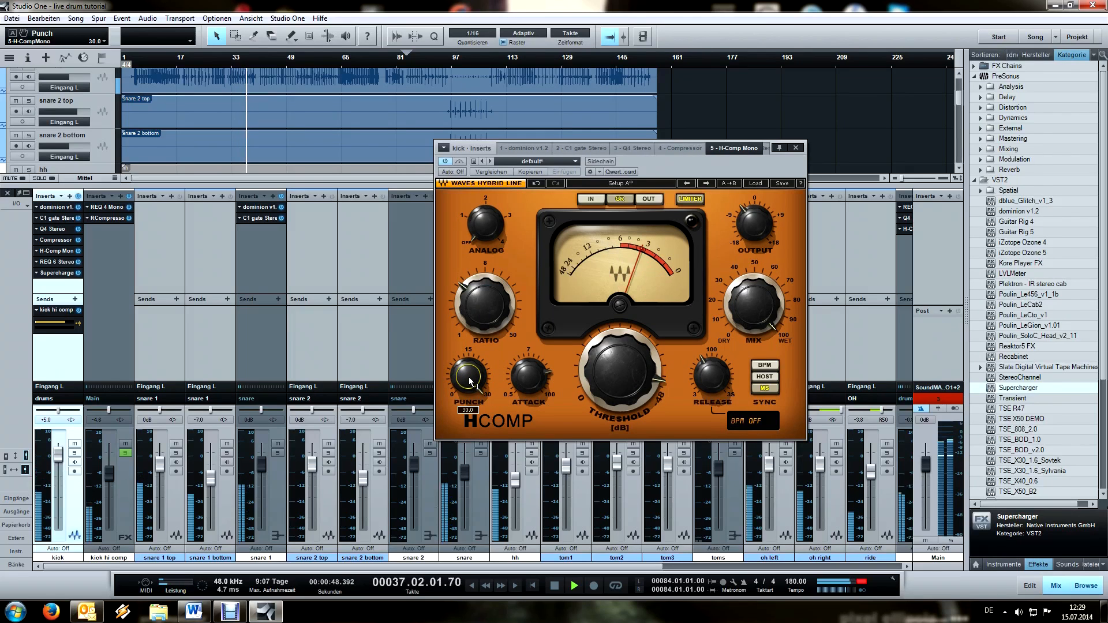
Step: In the kick's REQ 6 Stereo, set band 1 frequency to 36 and band 2 to frequency 60, gain 5.1 dB and Q 2.02
{"action": "left_click", "coordinate": [57, 261]}
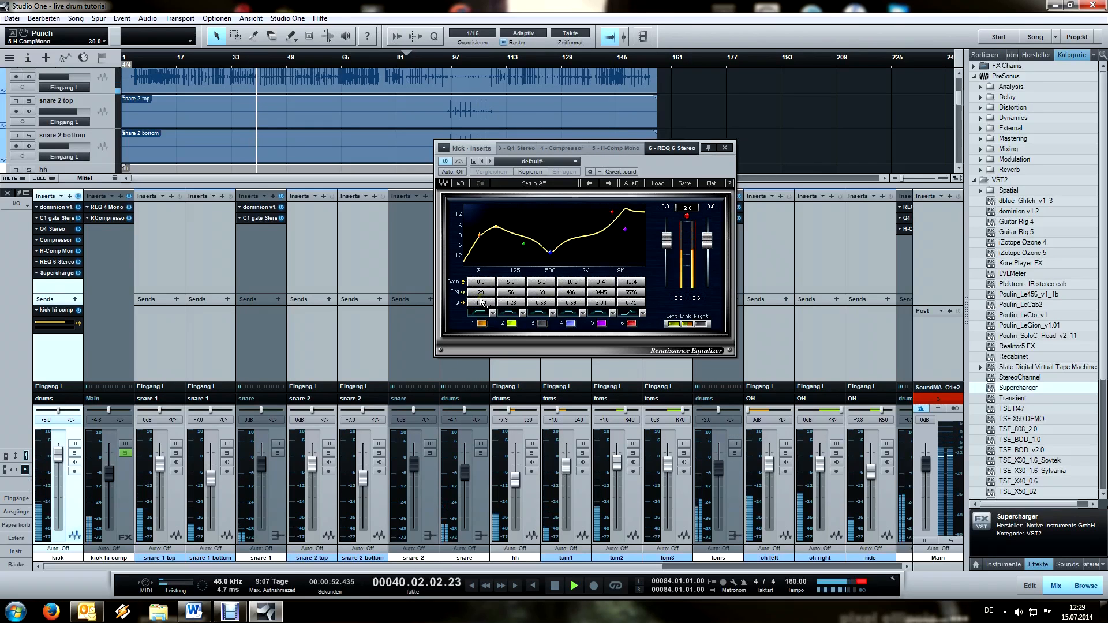
{"action": "left_click_drag", "start_coordinate": [480, 296], "coordinate": [512, 292]}
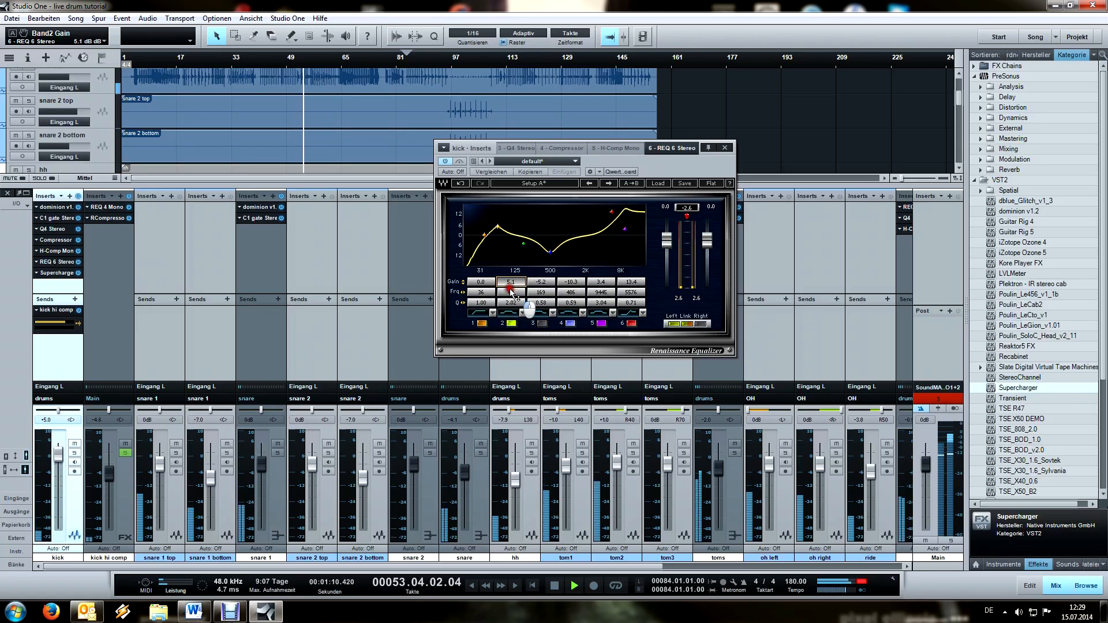
{"action": "left_click", "coordinate": [725, 148]}
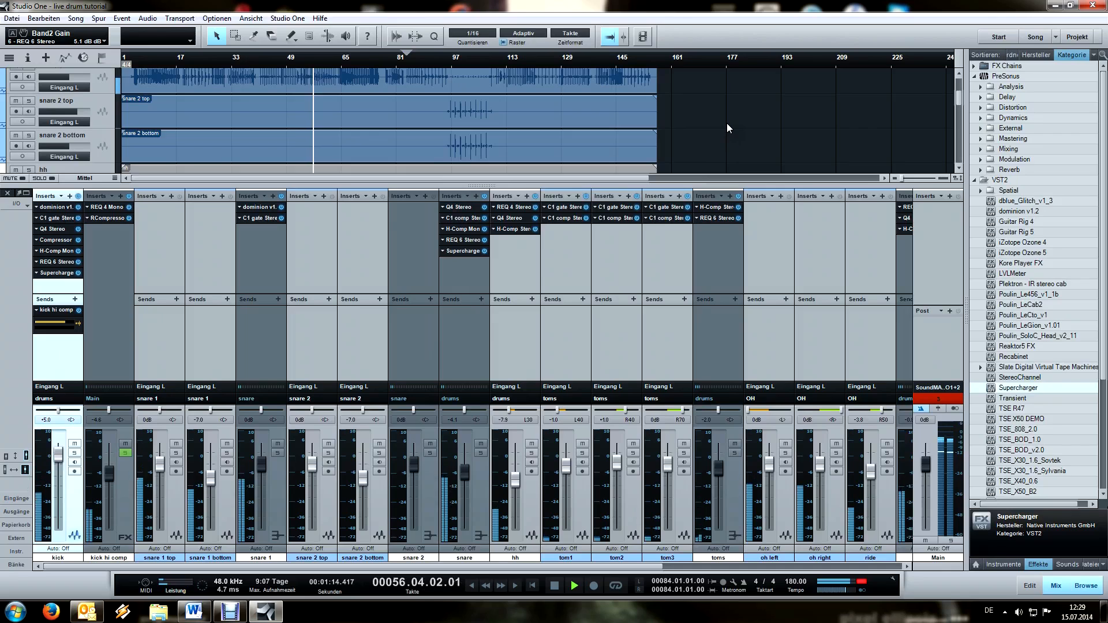
{"action": "scroll", "coordinate": [726, 123], "scroll_direction": "up", "scroll_amount": 2}
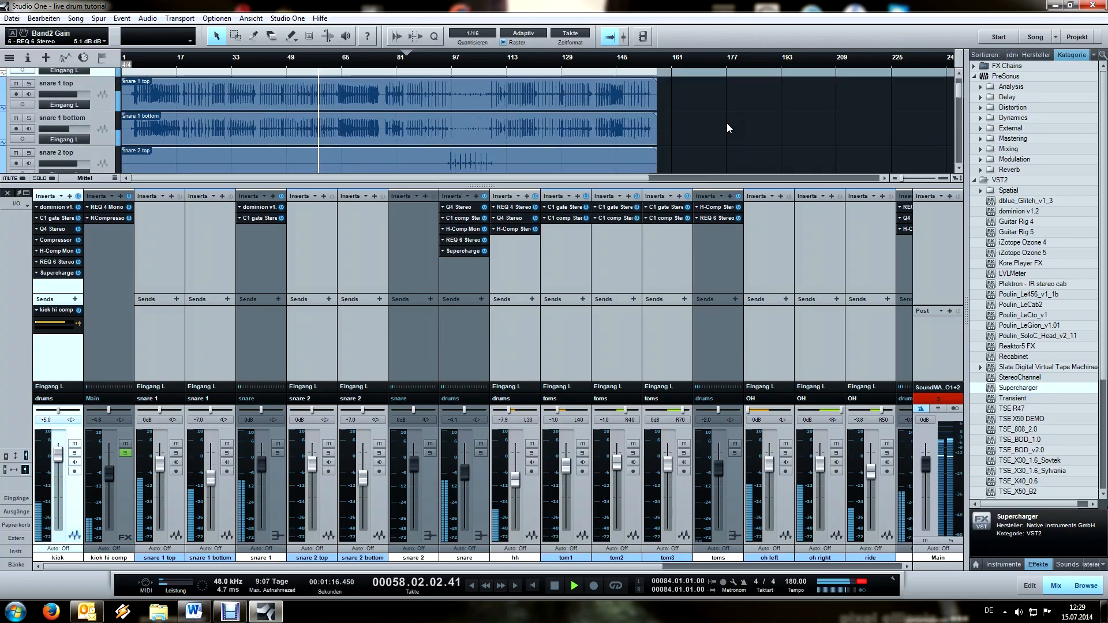
{"action": "scroll", "coordinate": [726, 123], "scroll_direction": "up", "scroll_amount": 1}
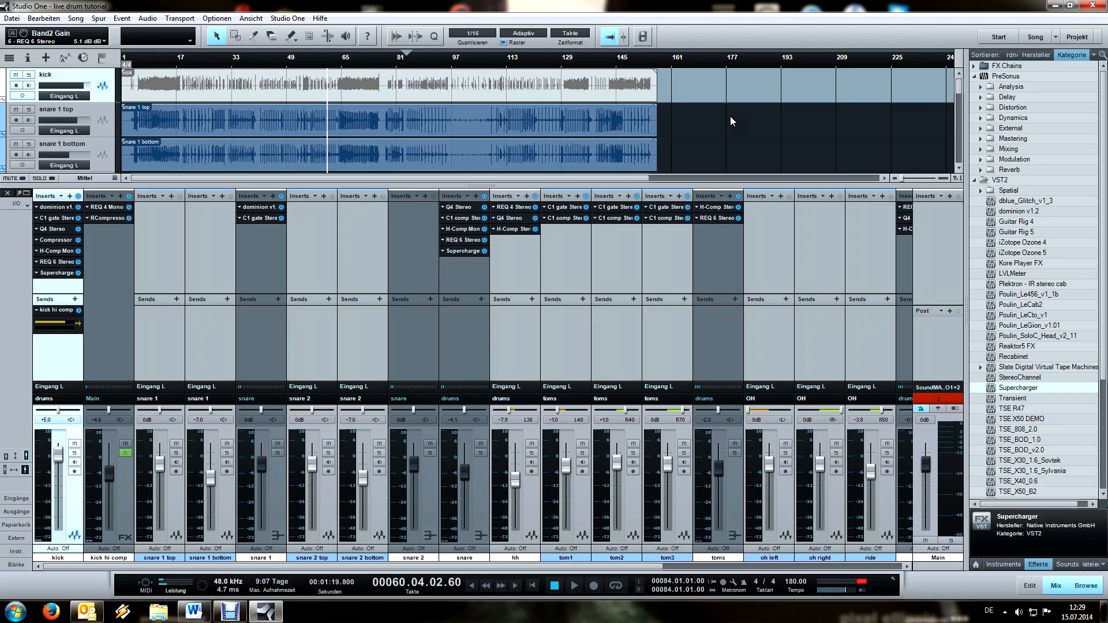
{"action": "scroll", "coordinate": [730, 120], "scroll_direction": "down", "scroll_amount": 1}
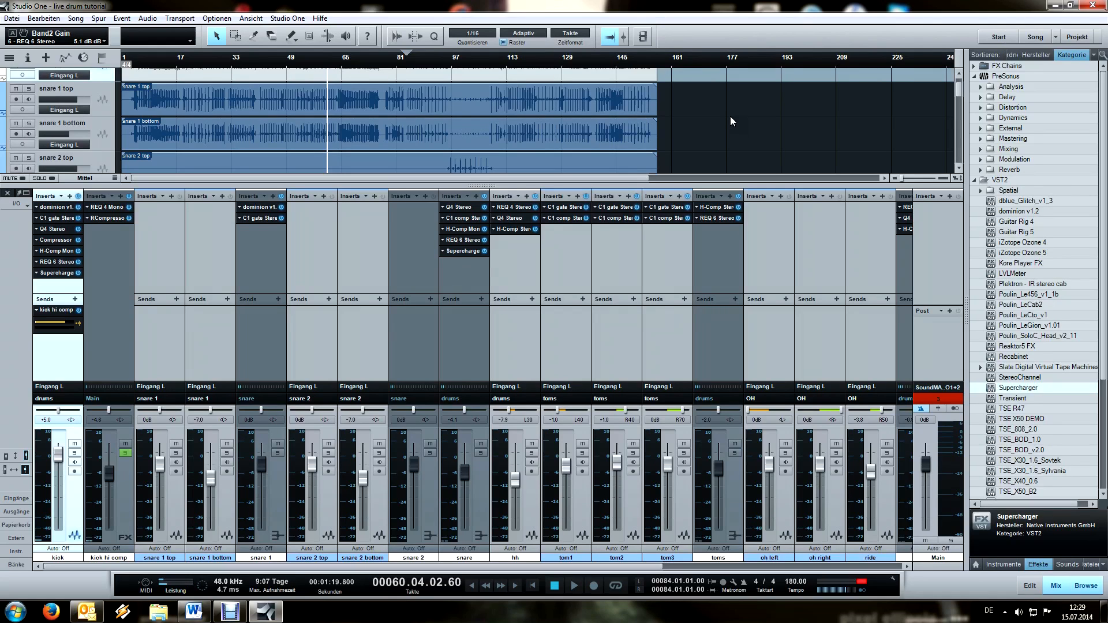
{"action": "mouse_move", "coordinate": [730, 117]}
{"action": "left_mouse_down"}
{"action": "mouse_move", "coordinate": [772, 124]}
{"action": "mouse_move", "coordinate": [730, 110]}
{"action": "left_mouse_up"}
{"action": "scroll", "coordinate": [696, 51], "scroll_direction": "down", "scroll_amount": 2}
{"action": "scroll", "coordinate": [604, 123], "scroll_direction": "up", "scroll_amount": 1}
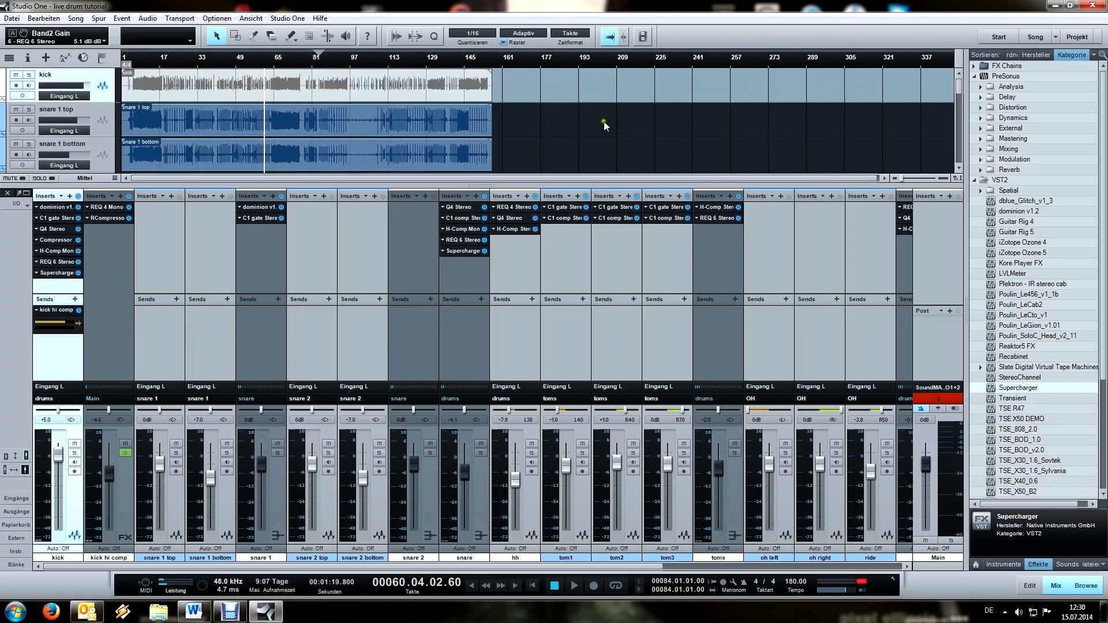
{"action": "left_click", "coordinate": [124, 57]}
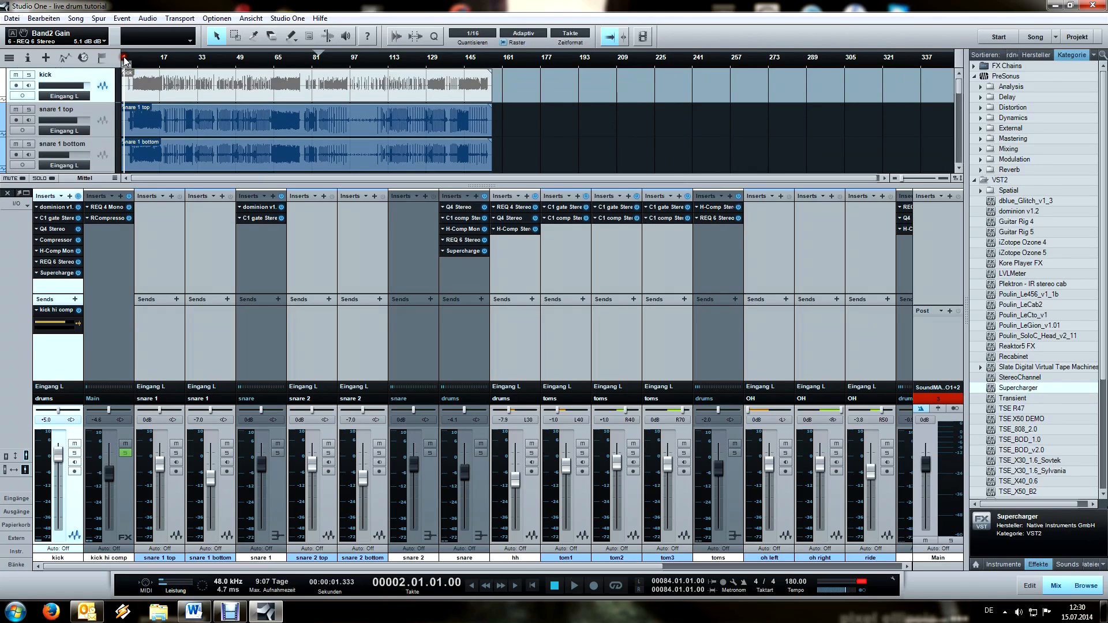
{"action": "scroll", "coordinate": [124, 60], "scroll_direction": "up", "scroll_amount": 2}
{"action": "scroll", "coordinate": [124, 60], "scroll_direction": "up", "scroll_amount": 1}
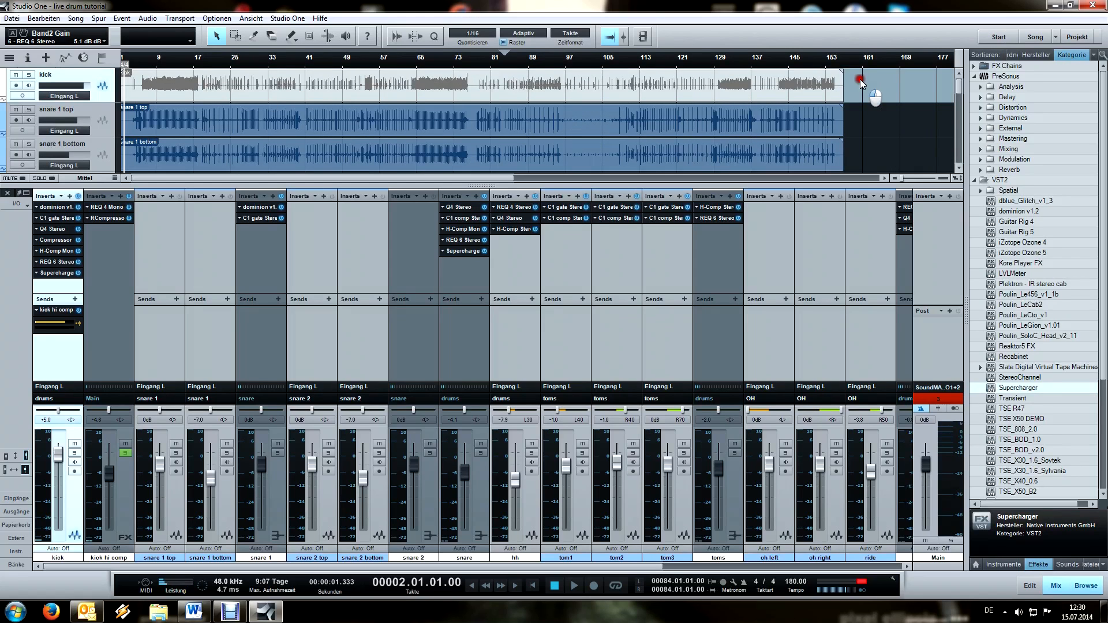
{"action": "scroll", "coordinate": [865, 89], "scroll_direction": "down", "scroll_amount": 5}
{"action": "scroll", "coordinate": [866, 89], "scroll_direction": "up", "scroll_amount": 5}
Step: Review the kick's REQ 6 Stereo, H-Comp Mono and Supercharger inserts and the kick hi comp channel's REQ 4 Mono
{"action": "left_click", "coordinate": [54, 263]}
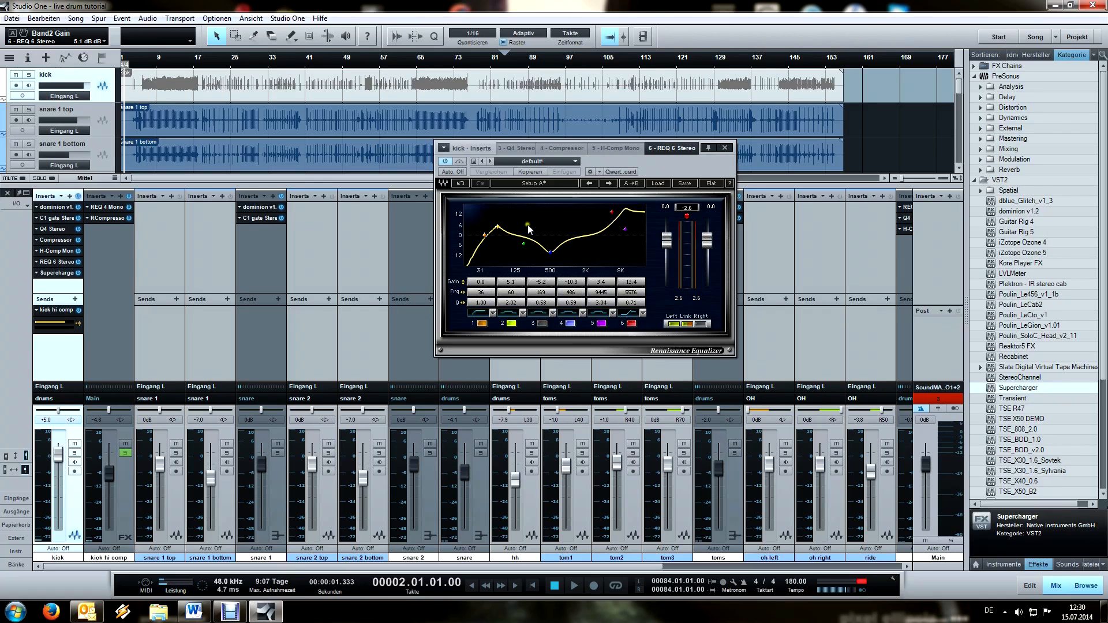
{"action": "left_click", "coordinate": [46, 252]}
{"action": "left_click", "coordinate": [60, 274]}
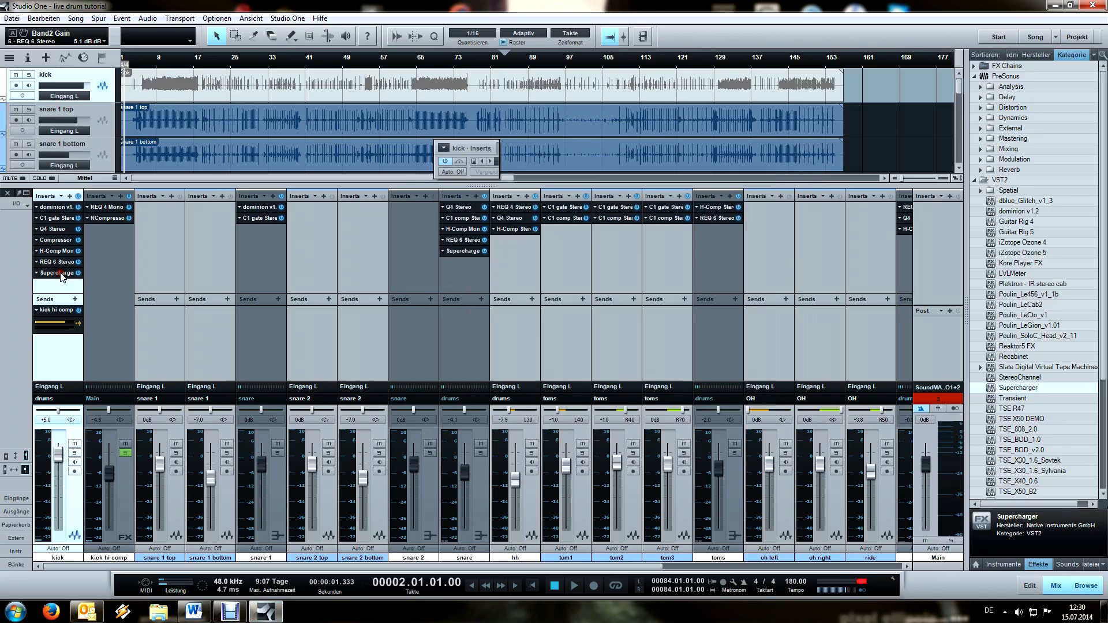
{"action": "left_click", "coordinate": [109, 209]}
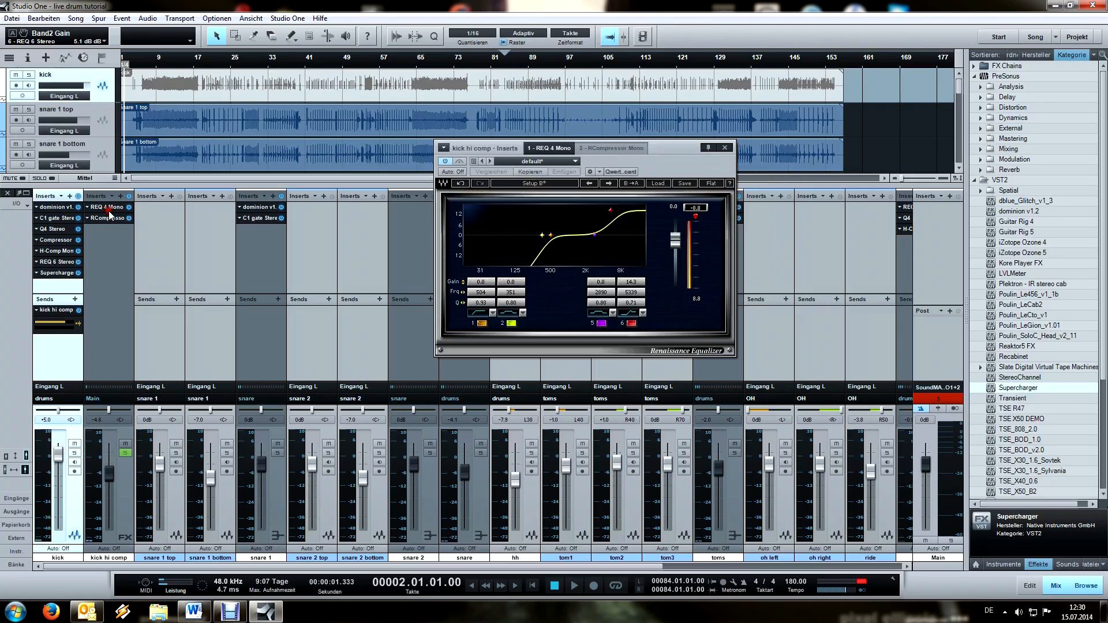
{"action": "left_click", "coordinate": [726, 148]}
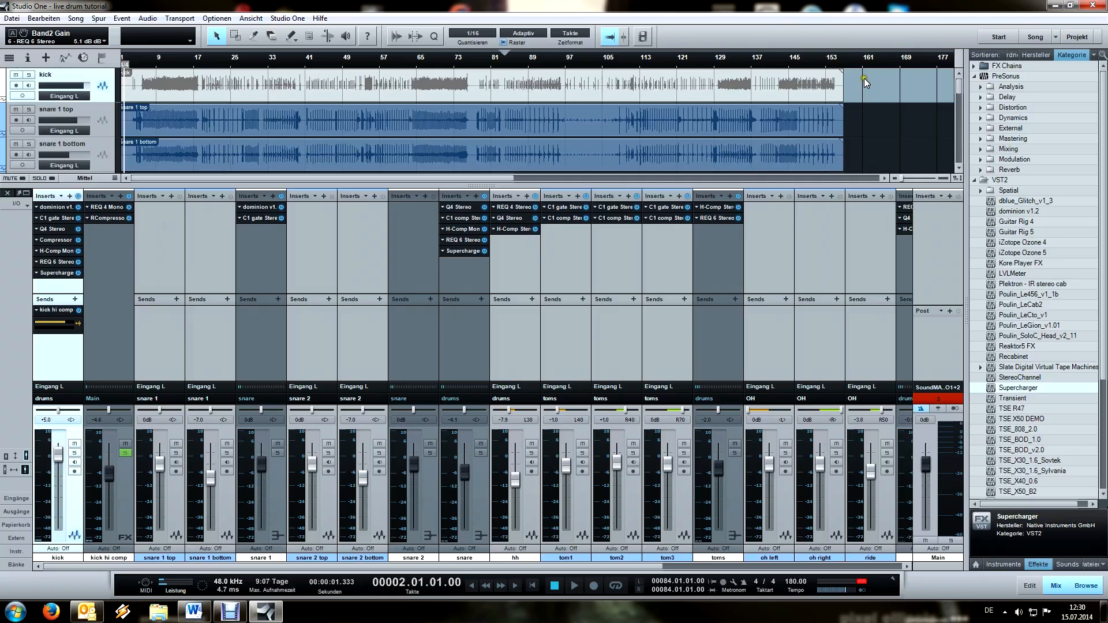
Step: Insert Softube's Saturation Knob from the VST3 Distortion effects after Supercharger on the snare bus
{"action": "left_click", "coordinate": [898, 79]}
{"action": "left_click", "coordinate": [481, 559]}
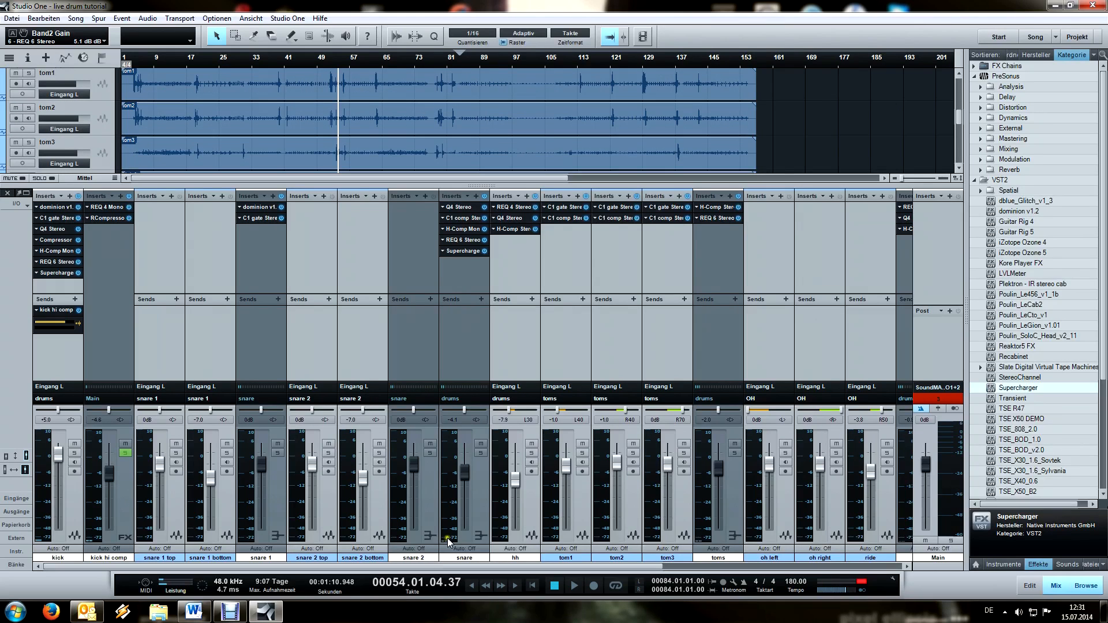
{"action": "left_click", "coordinate": [473, 500]}
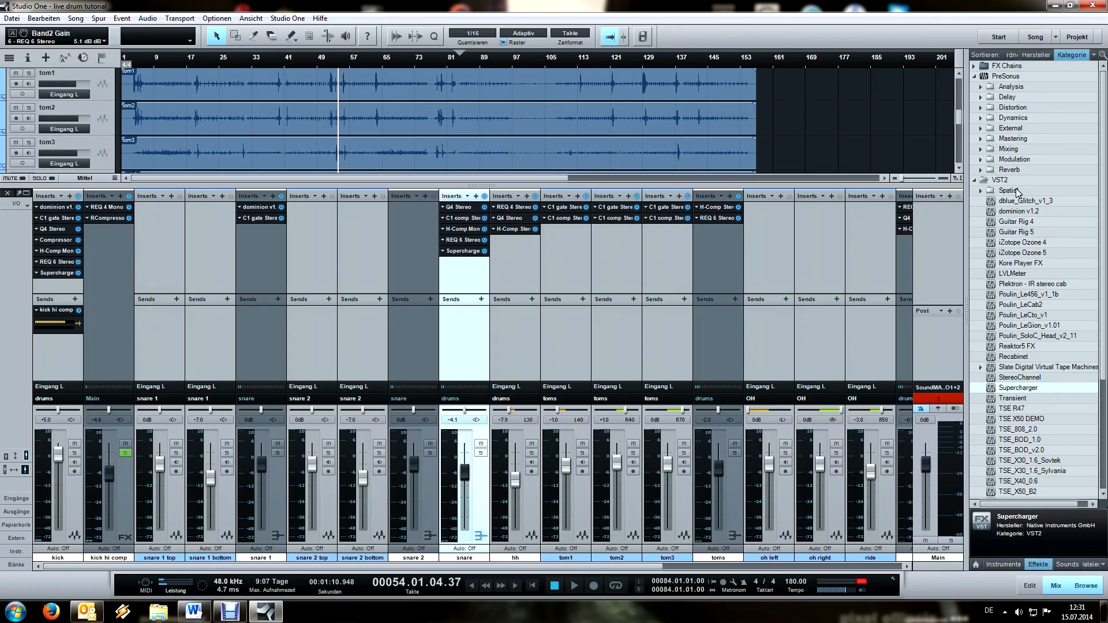
{"action": "left_click", "coordinate": [1002, 180]}
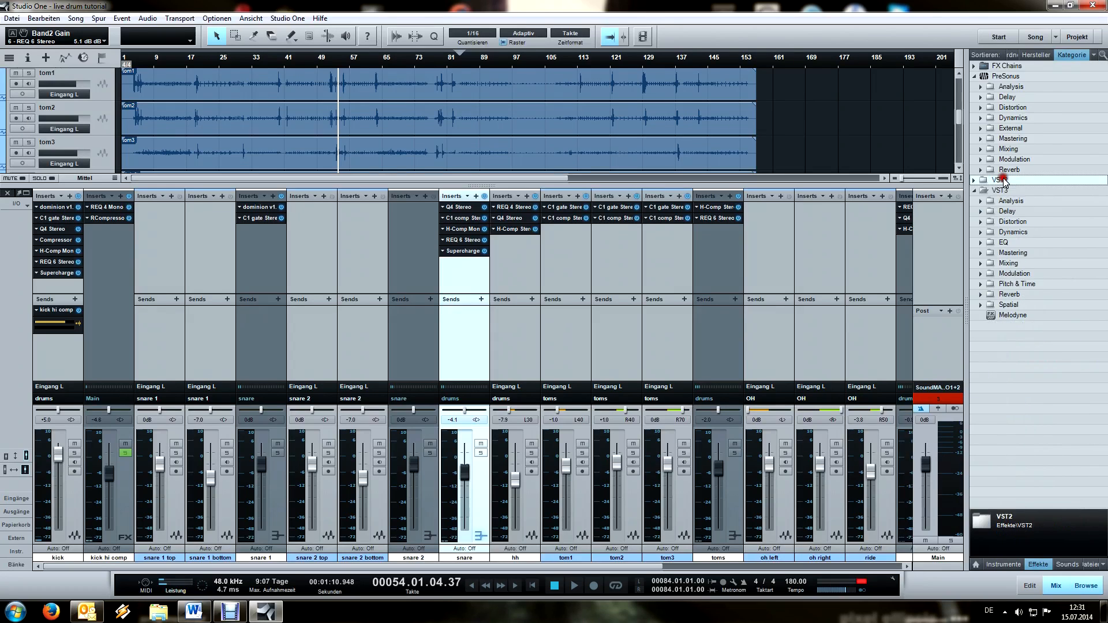
{"action": "double_click", "coordinate": [1015, 225]}
{"action": "left_click_drag", "start_coordinate": [1021, 232], "coordinate": [462, 282]}
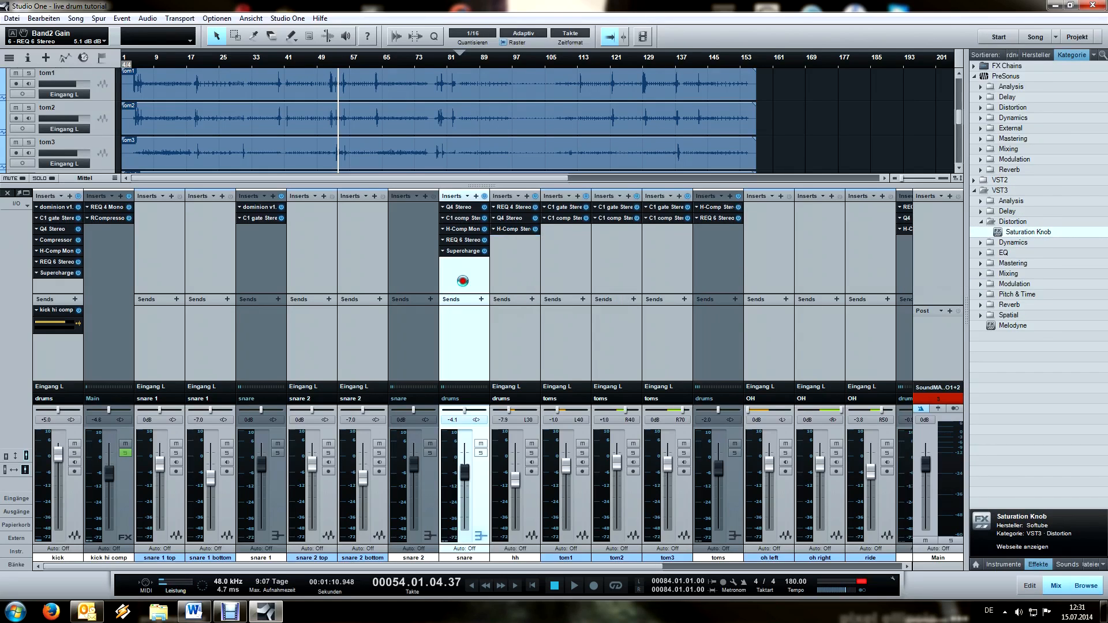
Step: Solo the snare bus and set the Saturation Knob's saturation to 2.4 during playback
{"action": "left_click_drag", "start_coordinate": [607, 161], "coordinate": [840, 126]}
{"action": "left_click", "coordinate": [484, 454]}
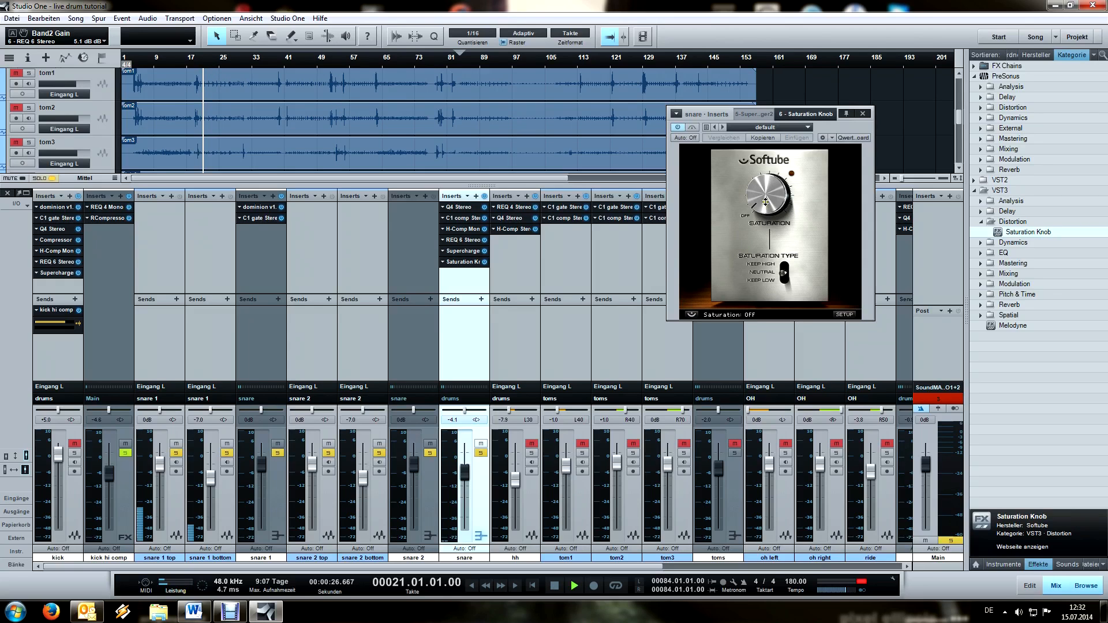
{"action": "mouse_move", "coordinate": [766, 202]}
{"action": "left_mouse_down"}
{"action": "mouse_move", "coordinate": [755, 143]}
{"action": "mouse_move", "coordinate": [761, 187]}
{"action": "left_mouse_up"}
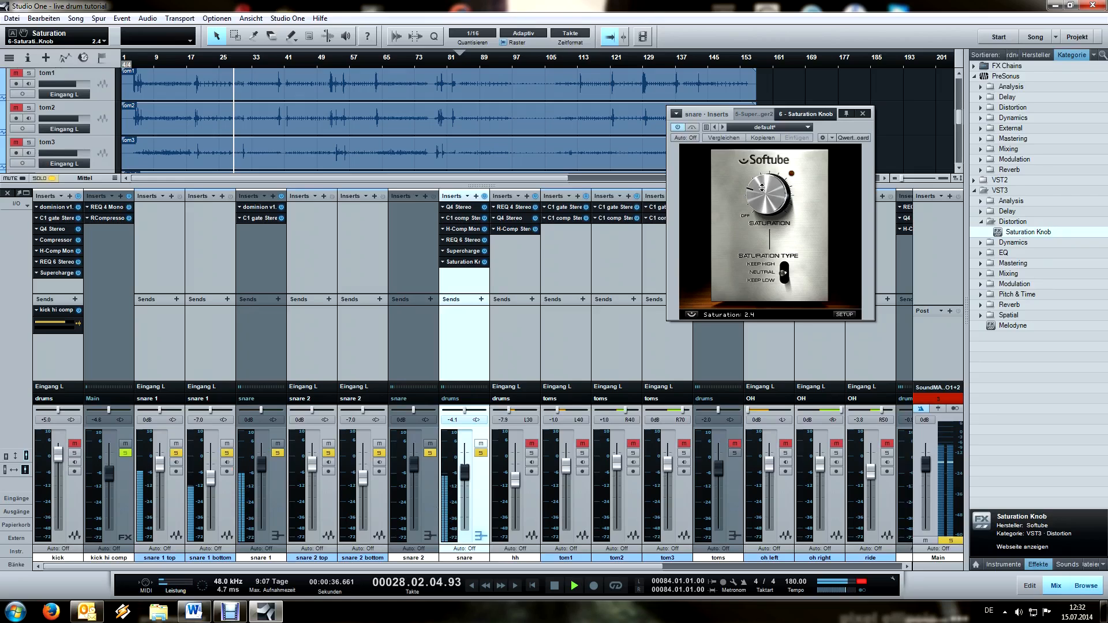
Step: Unsolo the snare bus and compare the full mix with its Saturation Knob bypassed and active, closing the plug-in window
{"action": "left_click", "coordinate": [474, 453]}
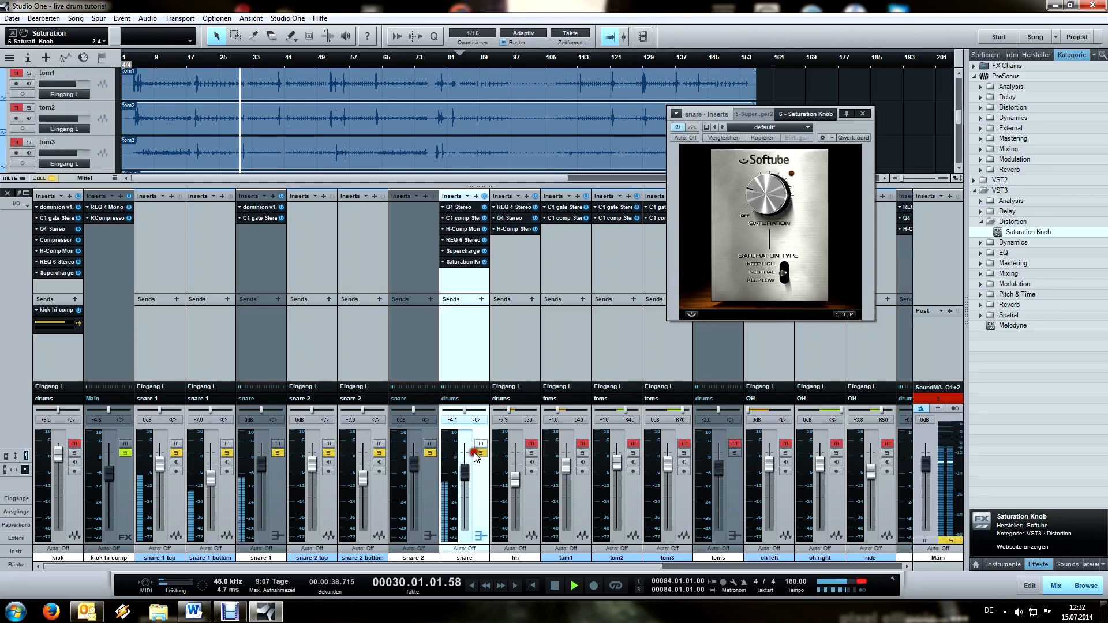
{"action": "left_click", "coordinate": [478, 454]}
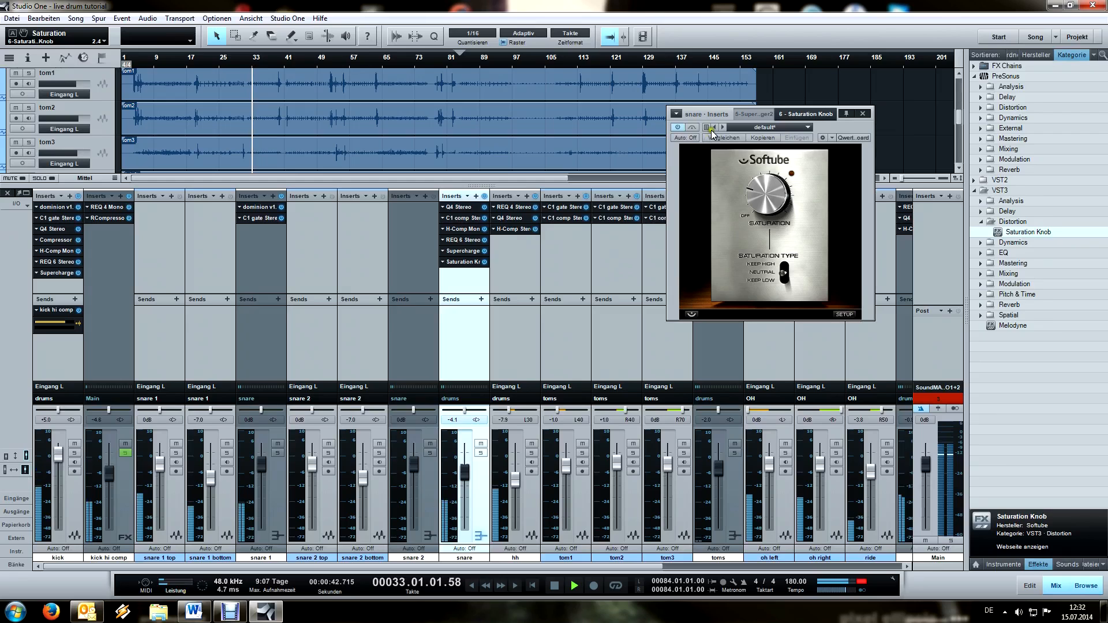
{"action": "left_click", "coordinate": [679, 127]}
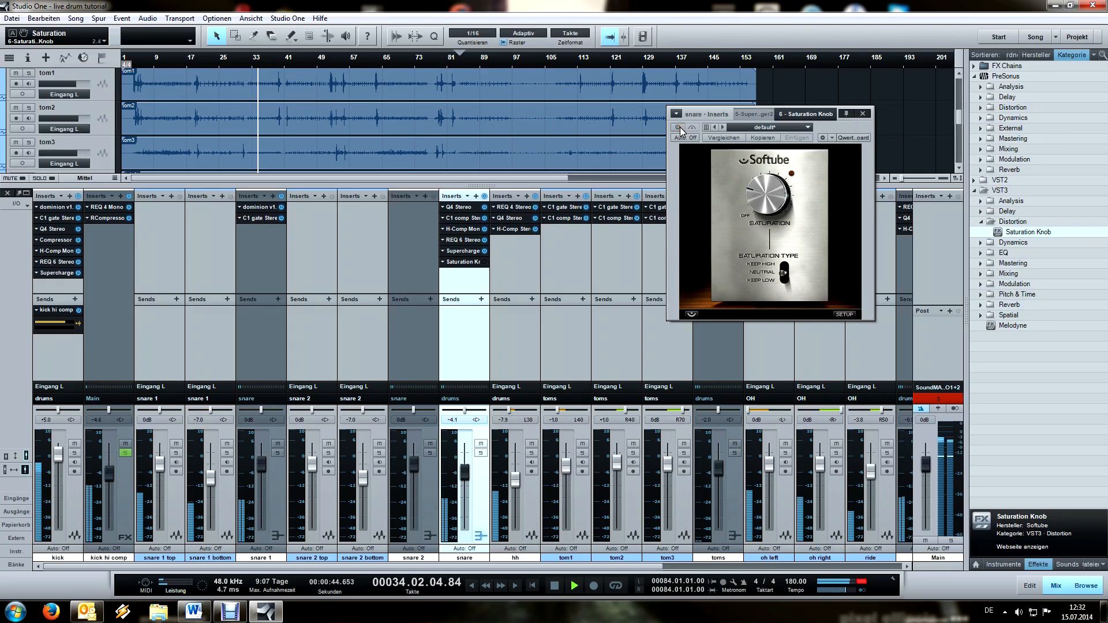
{"action": "left_click", "coordinate": [678, 127]}
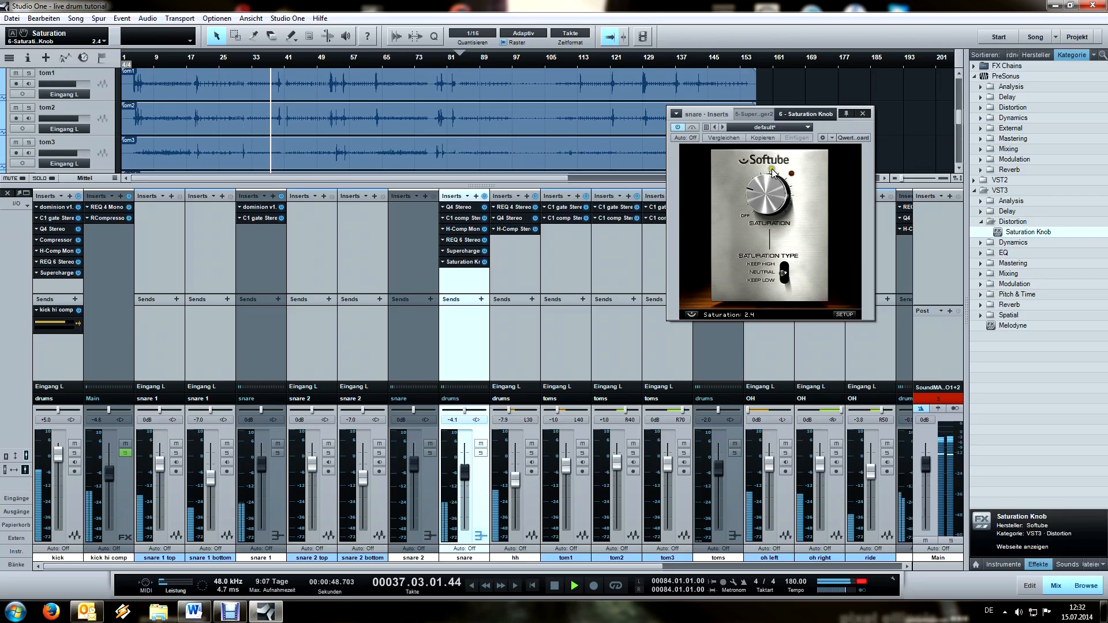
{"action": "left_click", "coordinate": [863, 115]}
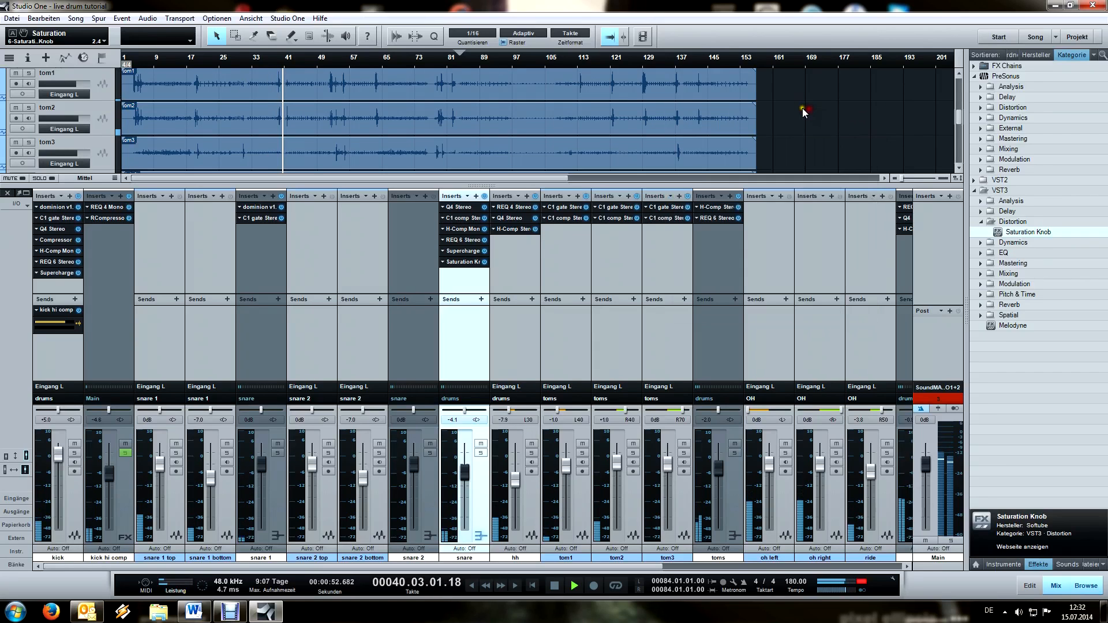
Step: Check the snare 1 bottom channel by briefly muting and soloing it during playback, and briefly solo snare 1 top
{"action": "left_click", "coordinate": [228, 444]}
{"action": "left_click", "coordinate": [228, 444]}
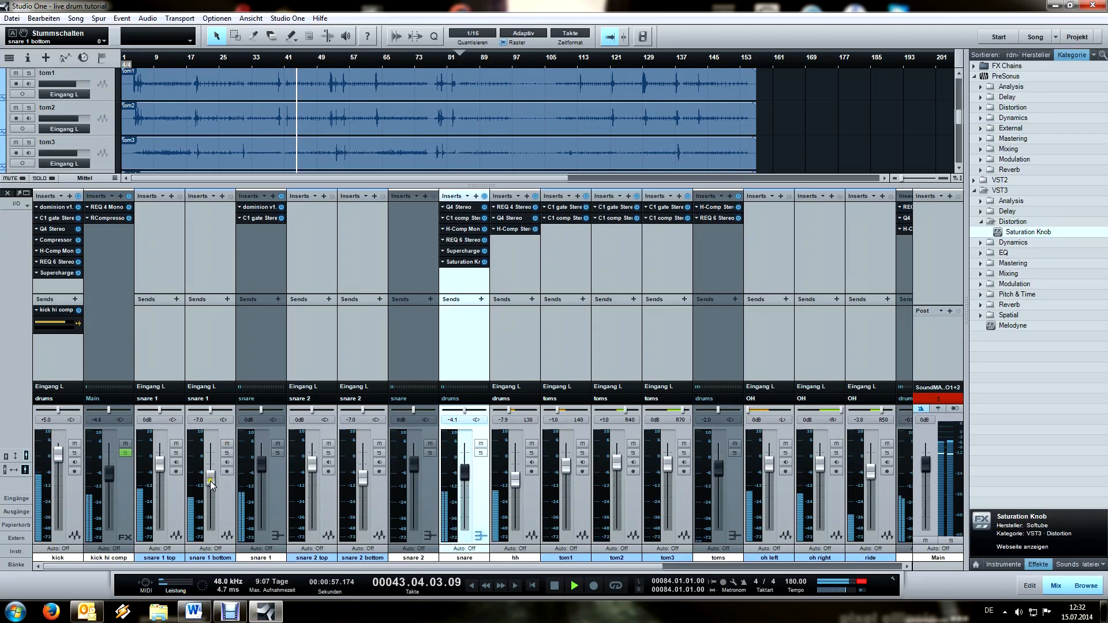
{"action": "left_click", "coordinate": [226, 453]}
{"action": "left_click", "coordinate": [227, 454]}
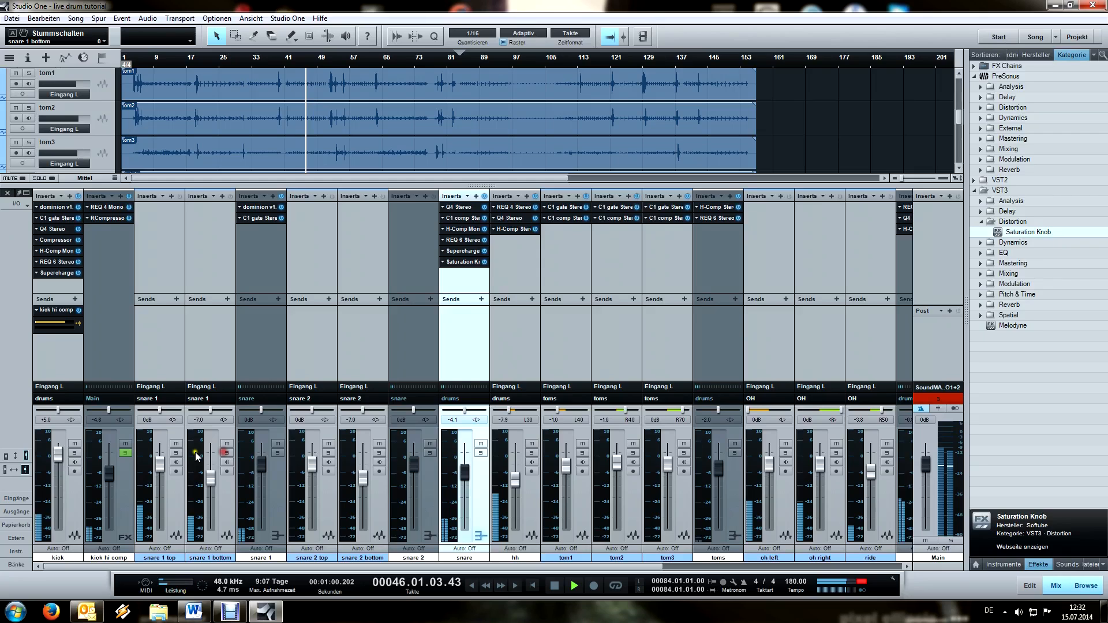
{"action": "left_click", "coordinate": [176, 453]}
{"action": "left_click", "coordinate": [176, 453]}
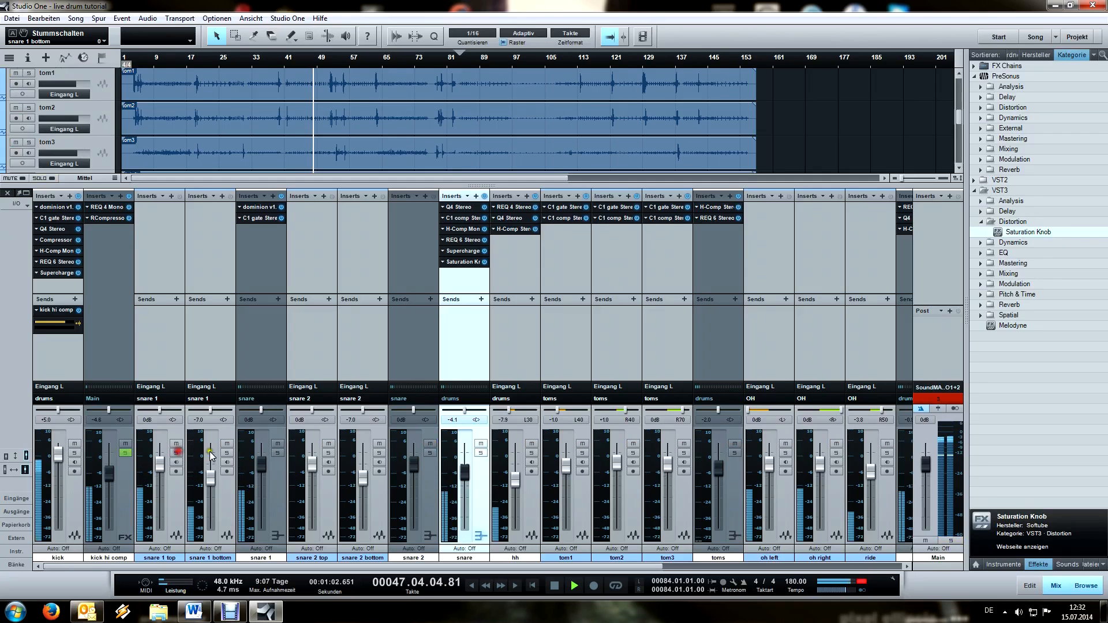
Step: Set the snare 1 bottom channel's volume to -9 dB
{"action": "left_click", "coordinate": [201, 422]}
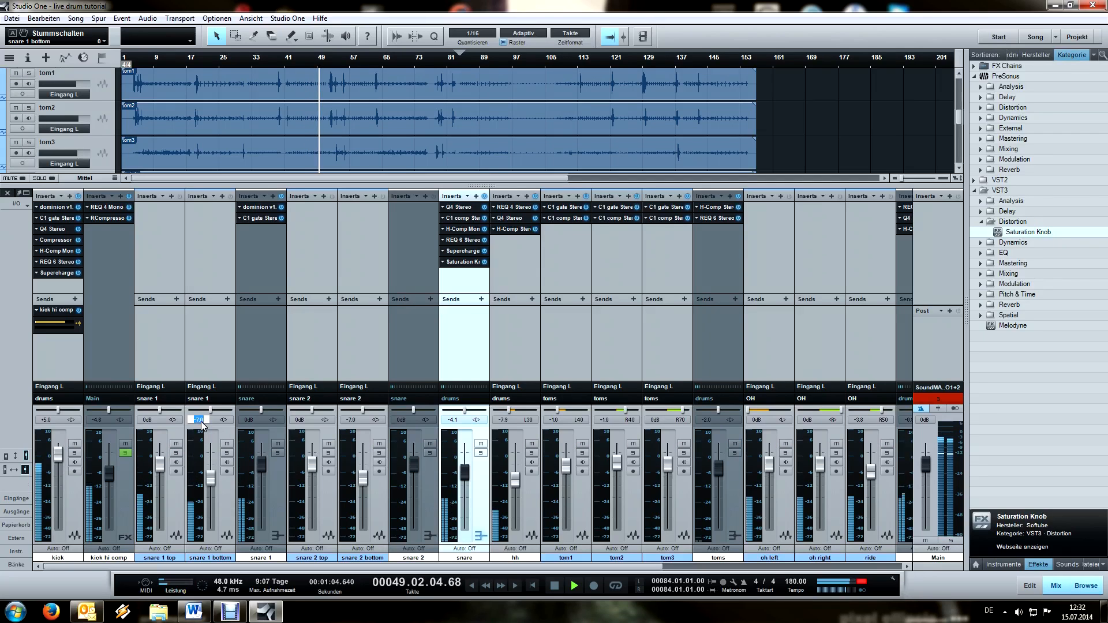
{"action": "type", "text": "-3"}
{"action": "key", "text": "Return"}
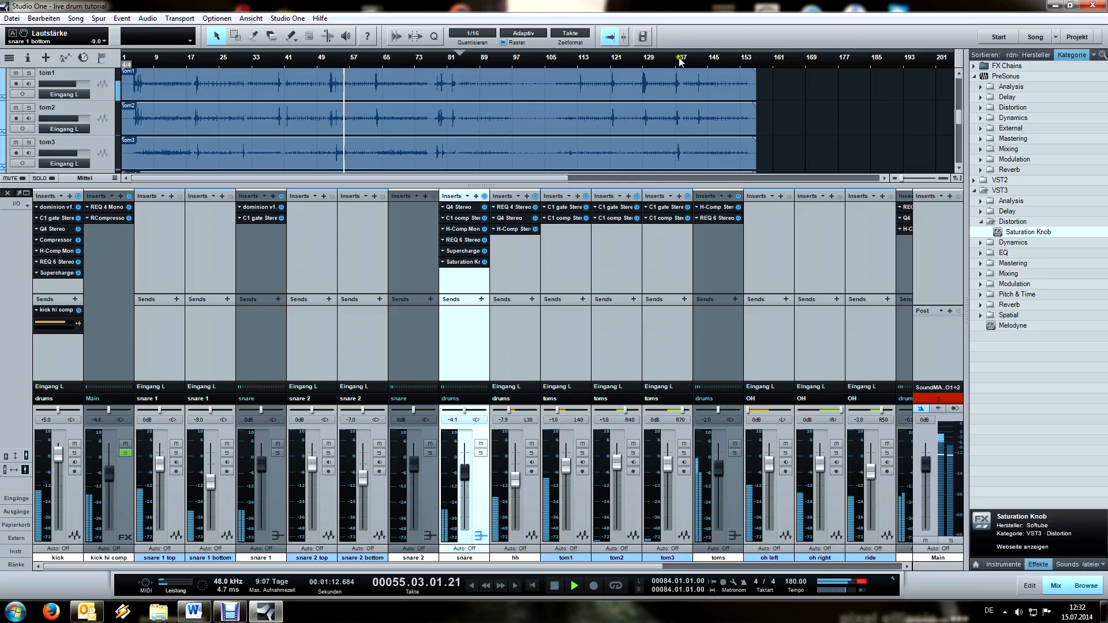
{"action": "scroll", "coordinate": [681, 58], "scroll_direction": "down", "scroll_amount": 1}
{"action": "scroll", "coordinate": [697, 82], "scroll_direction": "up", "scroll_amount": 3}
{"action": "scroll", "coordinate": [697, 82], "scroll_direction": "up", "scroll_amount": 3}
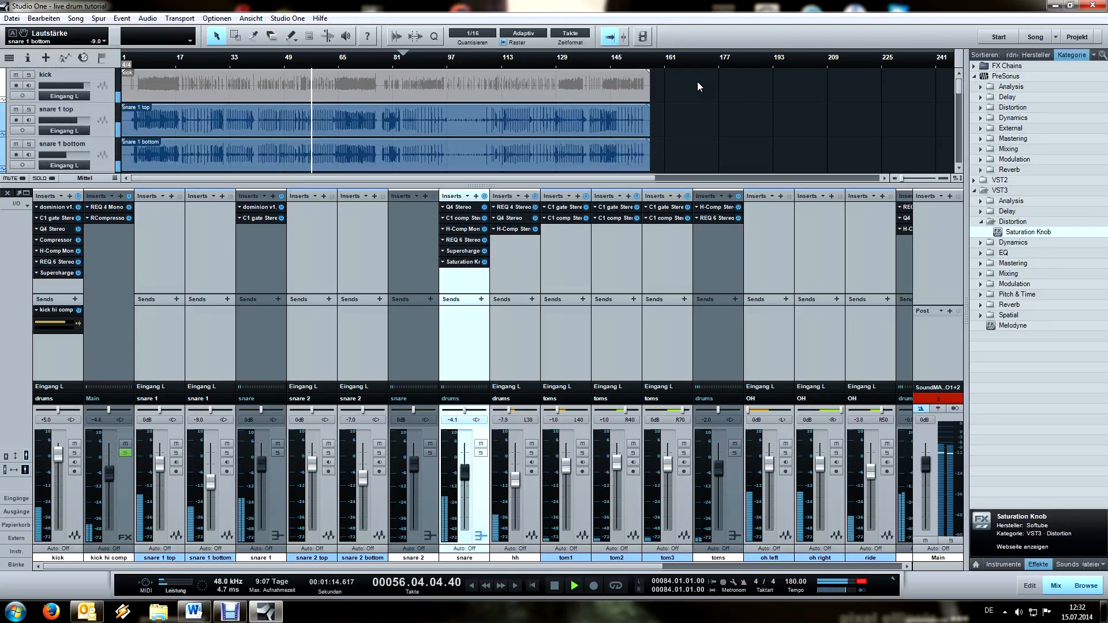